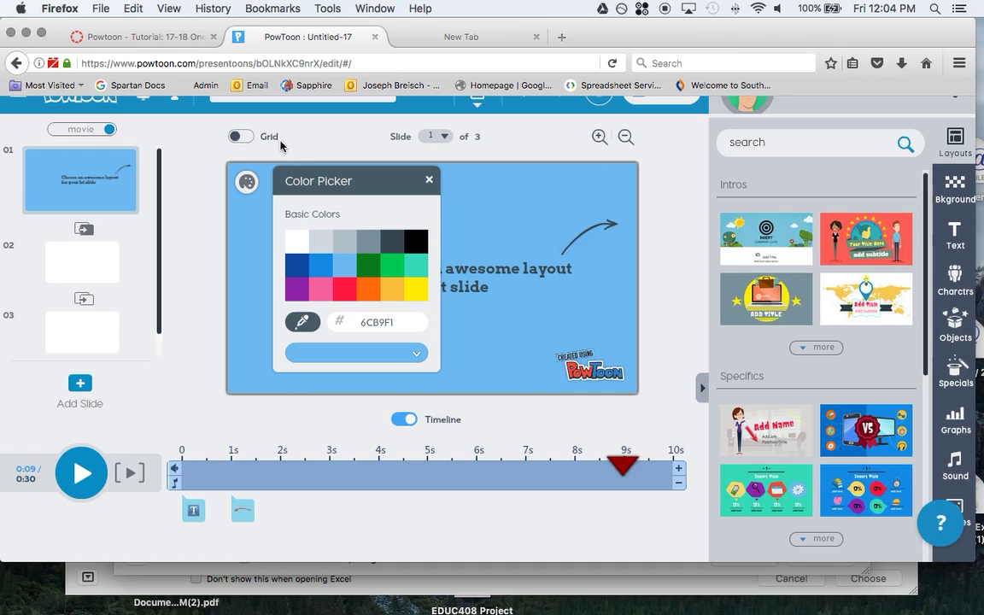
Examine the slide's background Color Picker, including its basic colors and expanded custom color spectrum, leaving the color as it is.
click(429, 179)
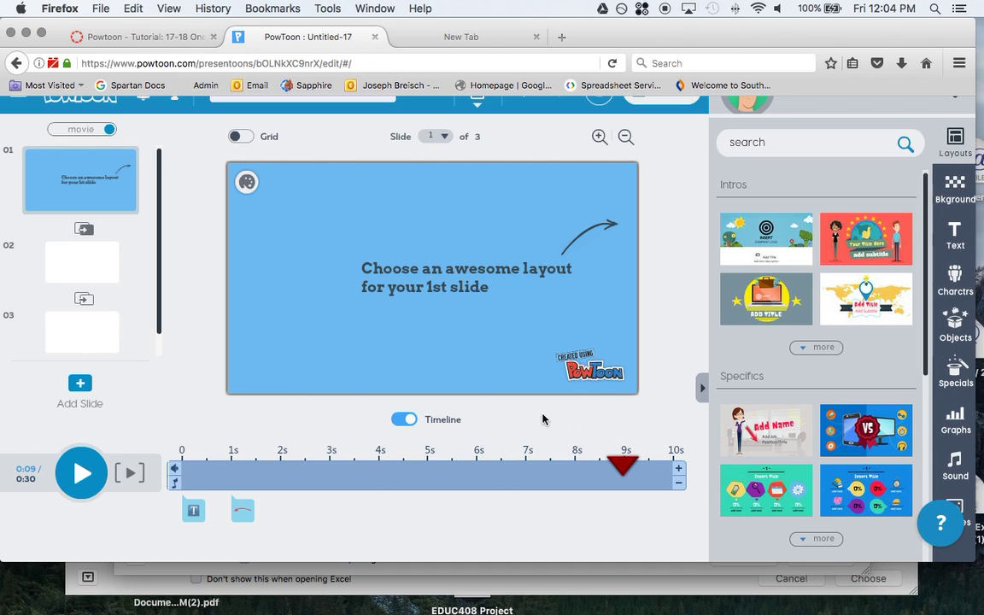
click(247, 182)
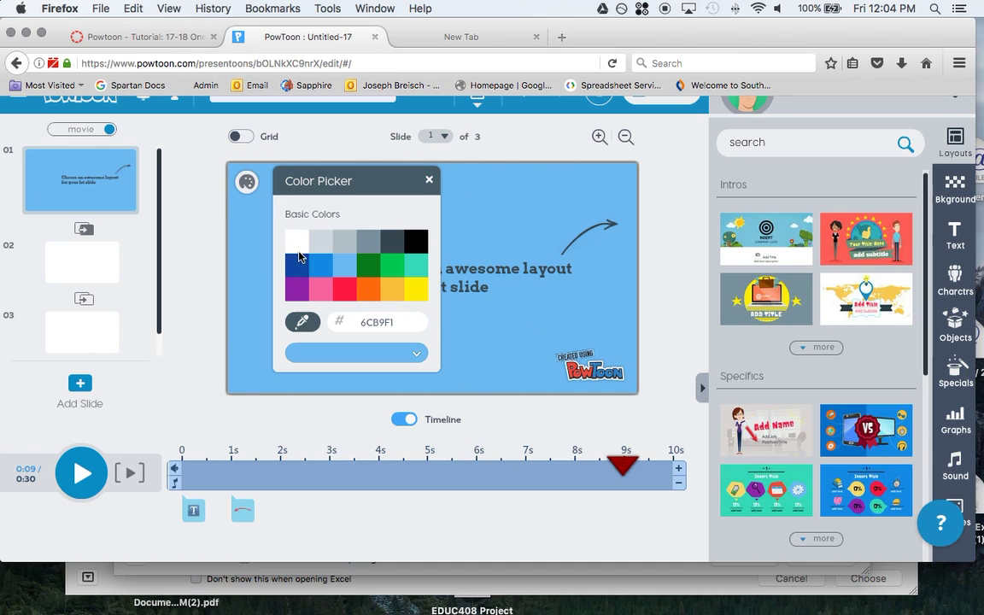
click(428, 180)
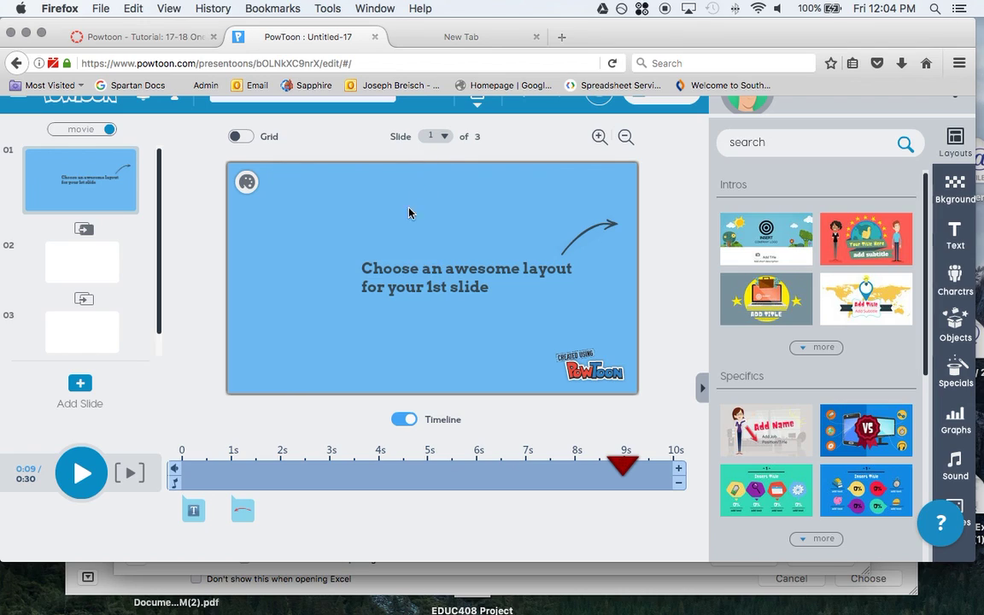
click(246, 184)
click(419, 353)
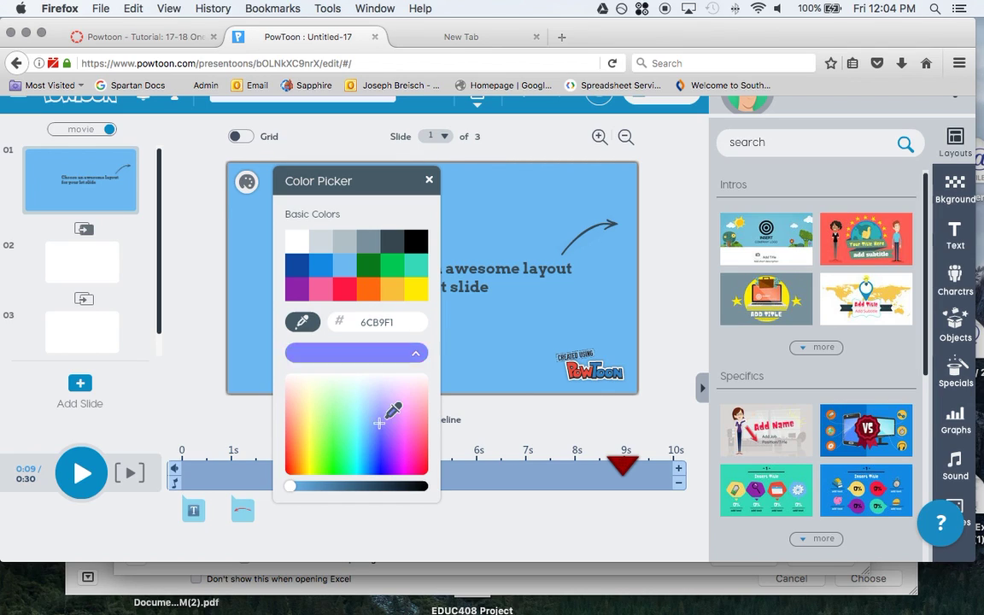
click(429, 181)
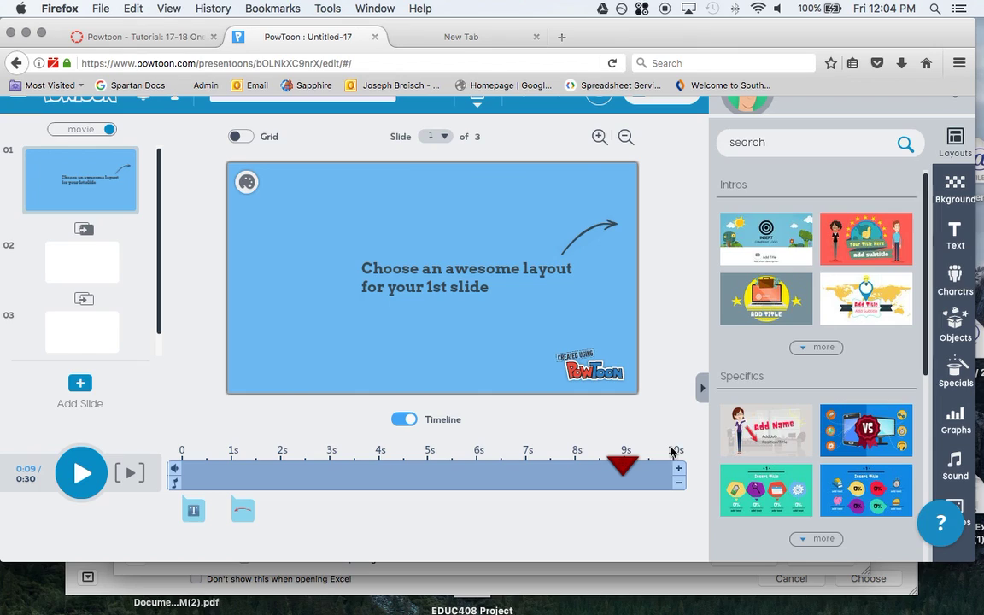
Add one second to the first slide's timeline and remove it again.
click(680, 472)
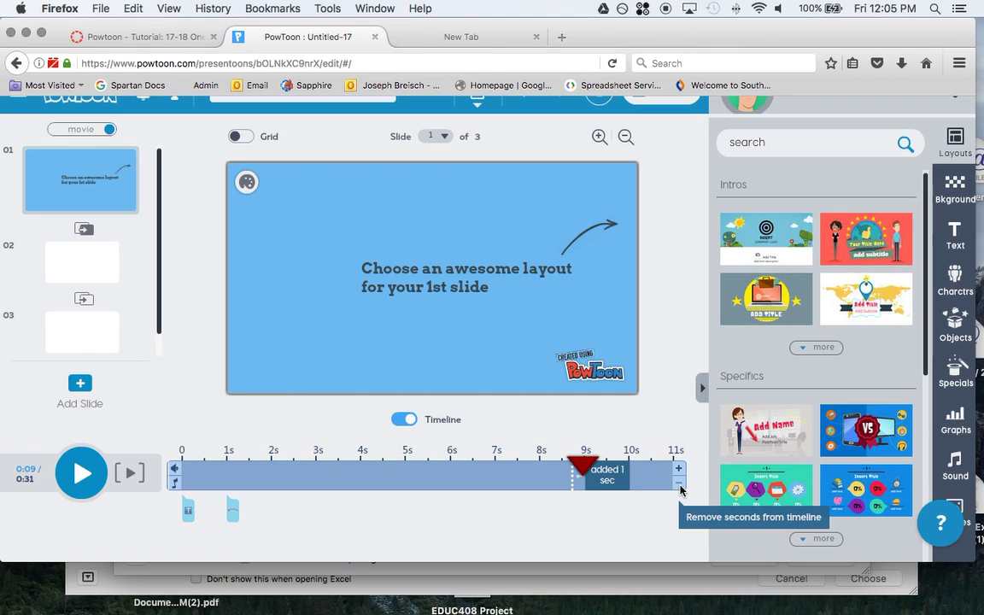
click(679, 484)
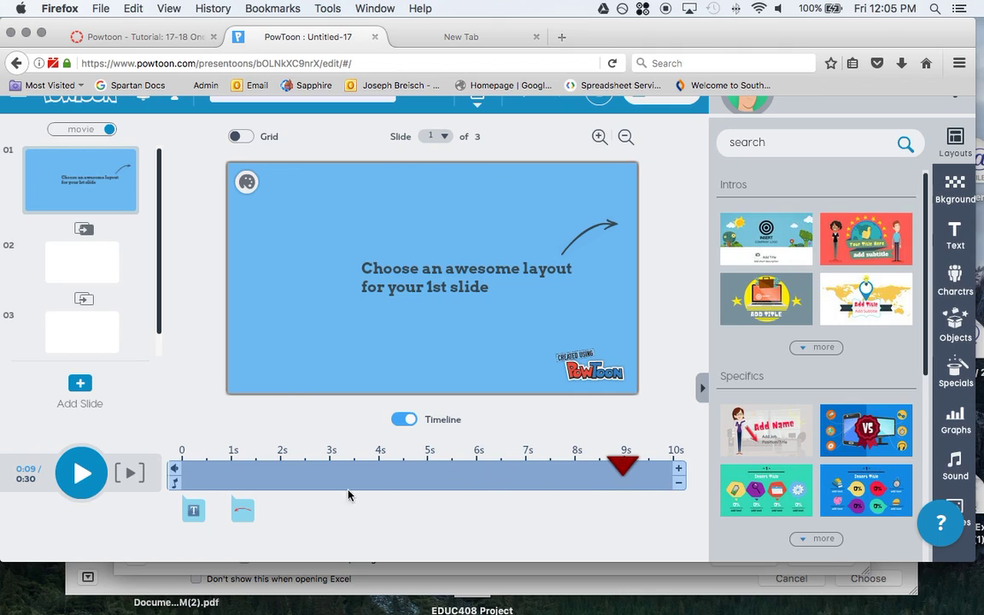
Set the slide text to appear at about 0.5 s and disappear at 6 s on the timeline.
click(192, 508)
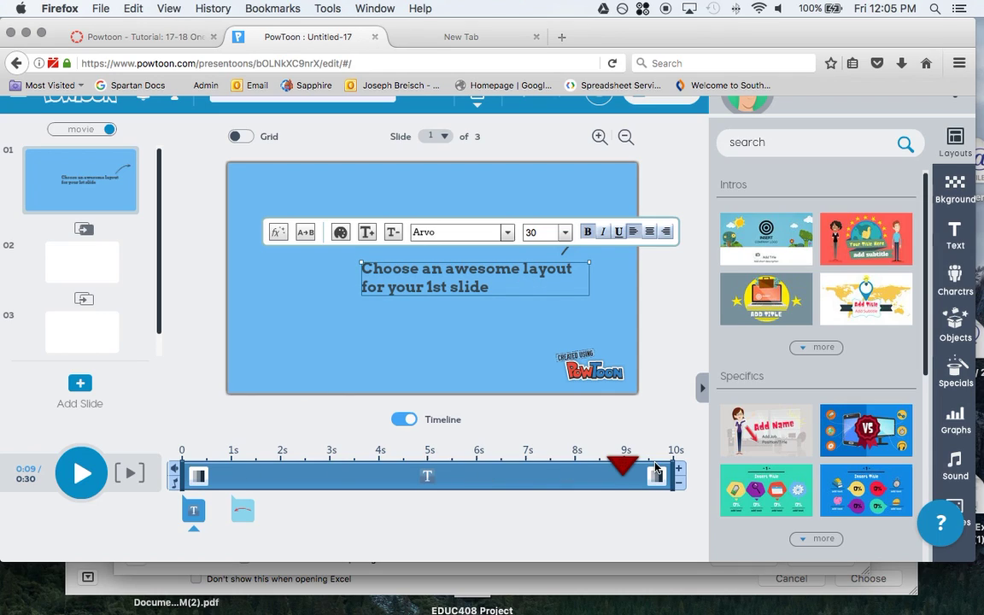
drag(671, 469, 476, 469)
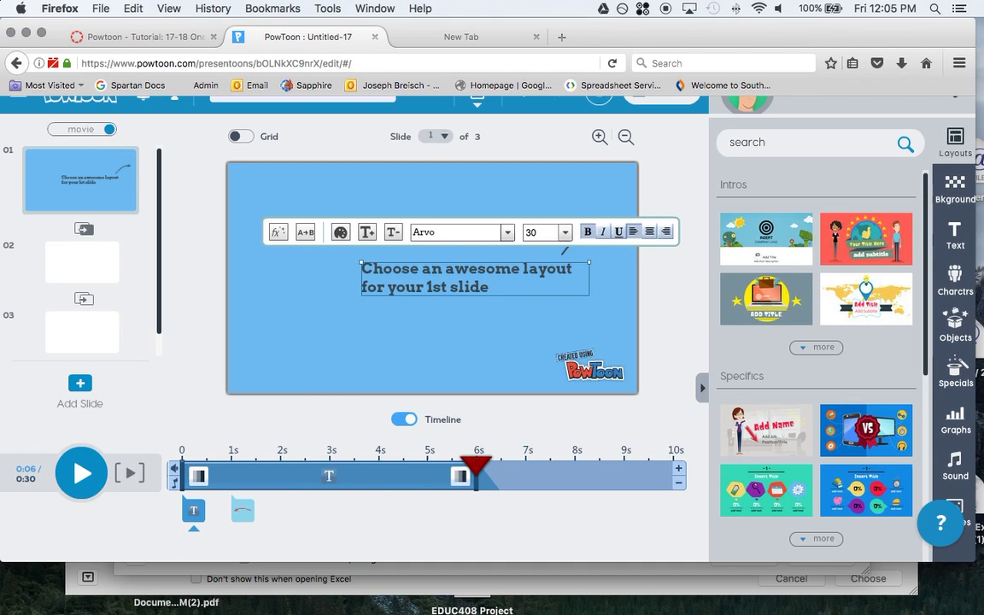
drag(183, 471, 207, 472)
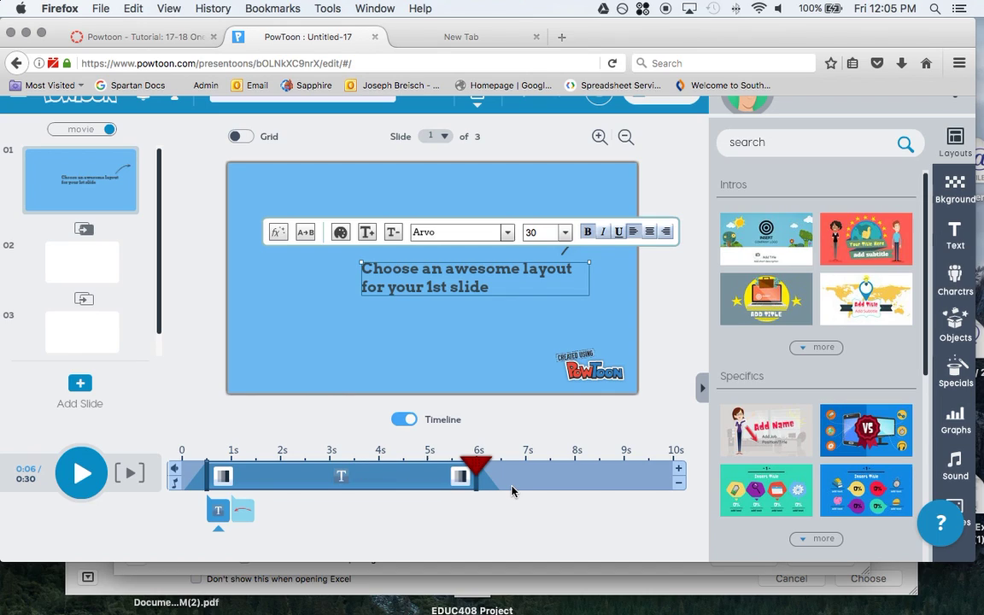
View the entrance and exit effect choices for the slide text, such as Fade, Pop, Down and Up.
click(224, 478)
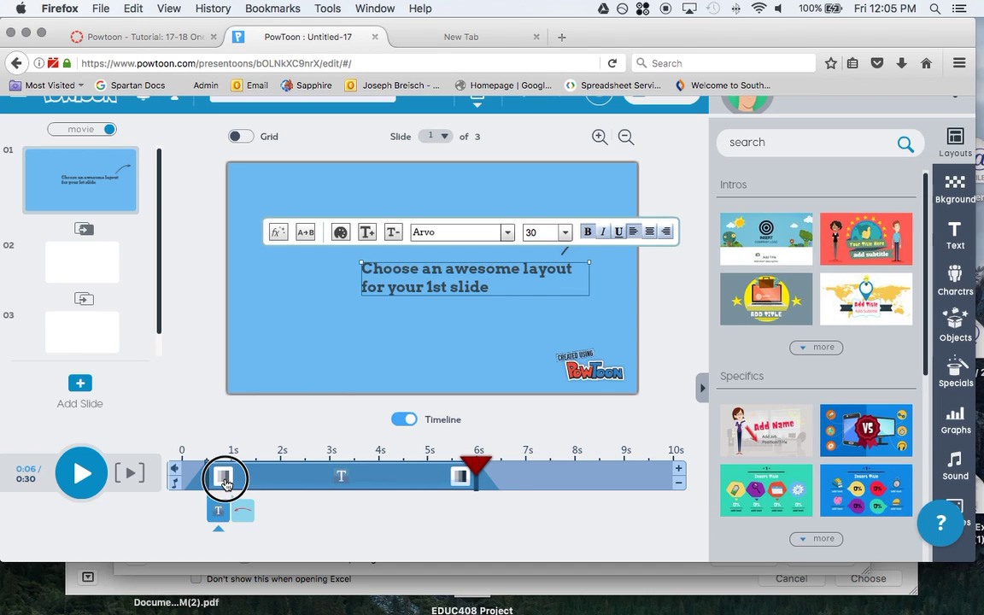
scroll(182, 521, down, 2)
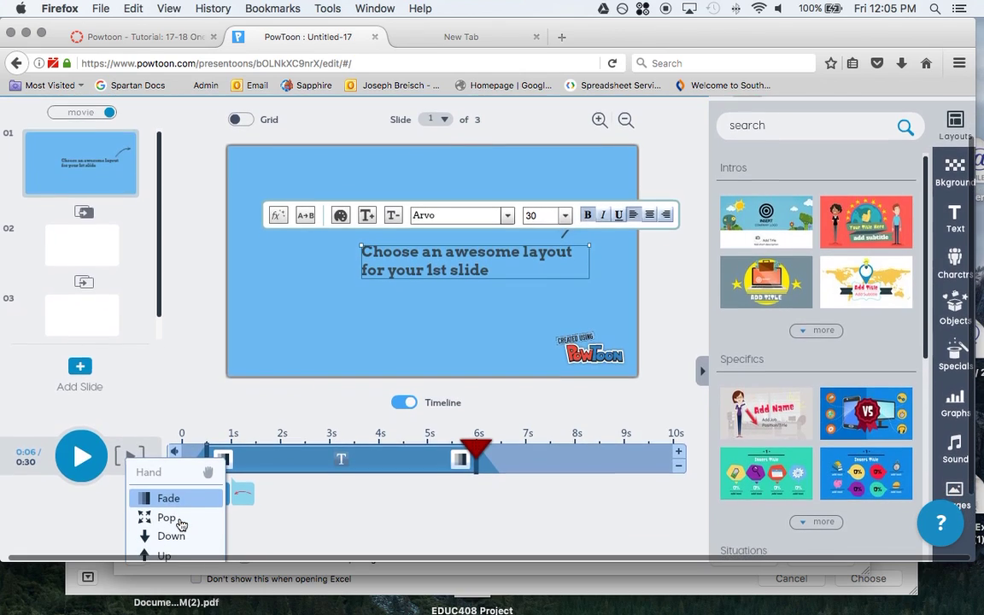
click(459, 451)
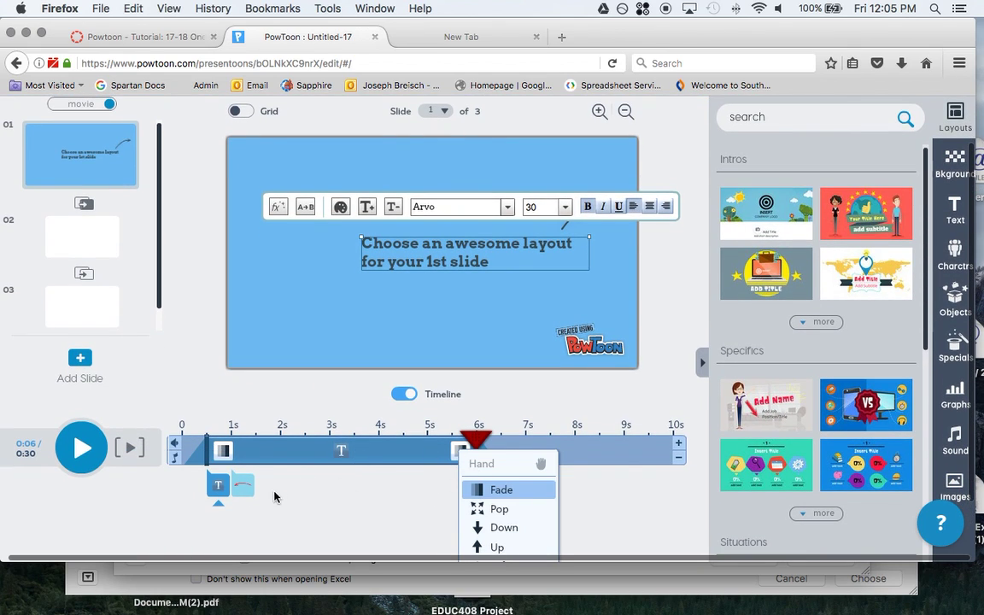
Swap the arrow on the first slide for the waving woman character from The Office set.
click(242, 488)
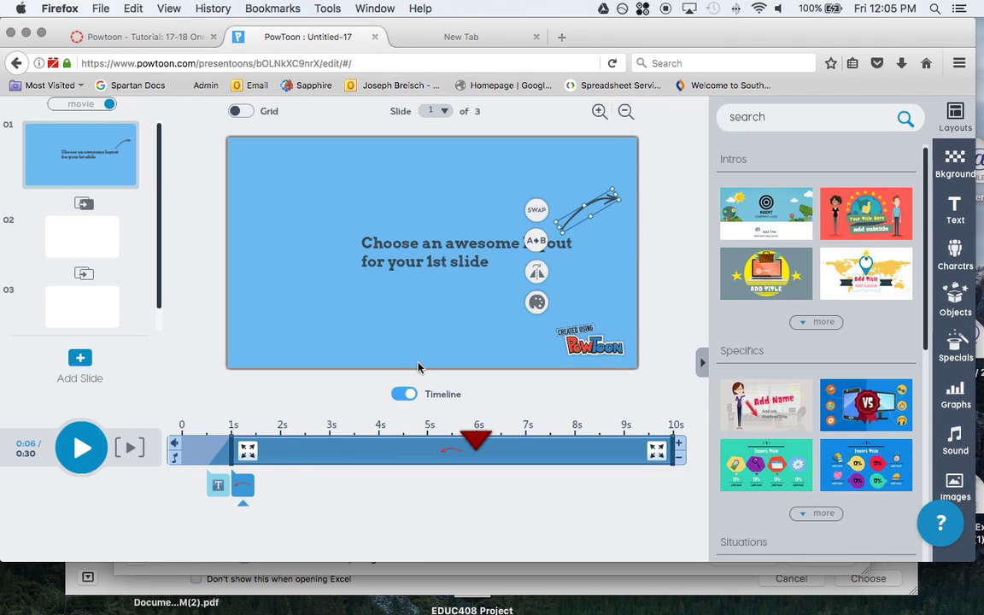
click(539, 212)
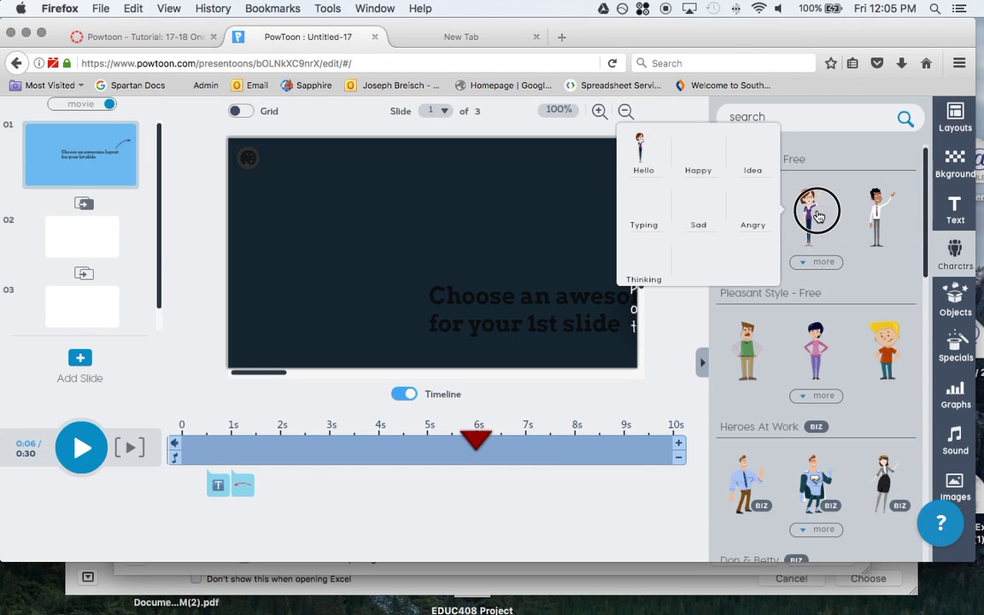
click(813, 219)
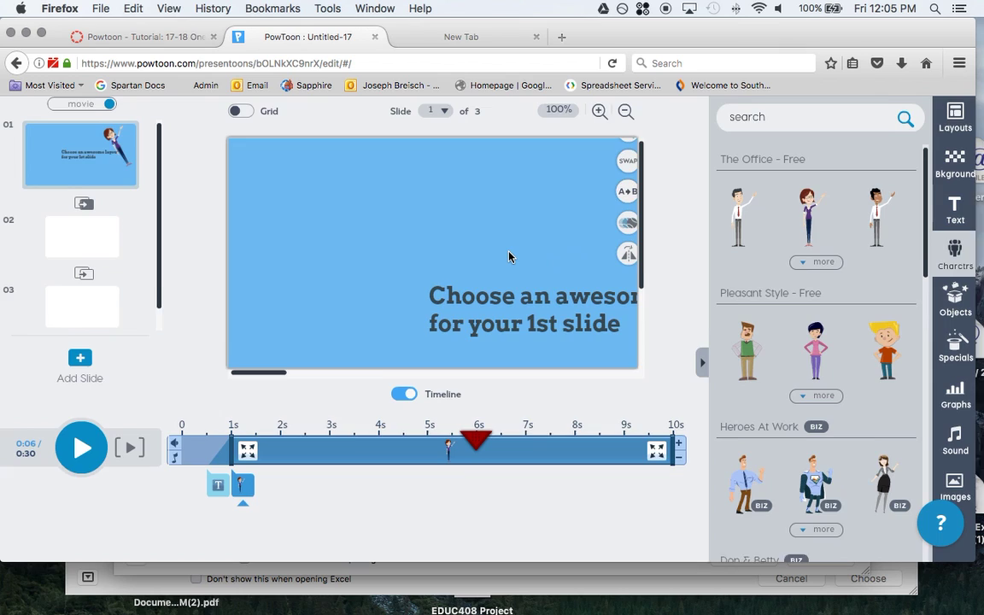
Shrink the woman character, rotate her upright and place her beside the start of the slide text.
scroll(453, 234, down, 5)
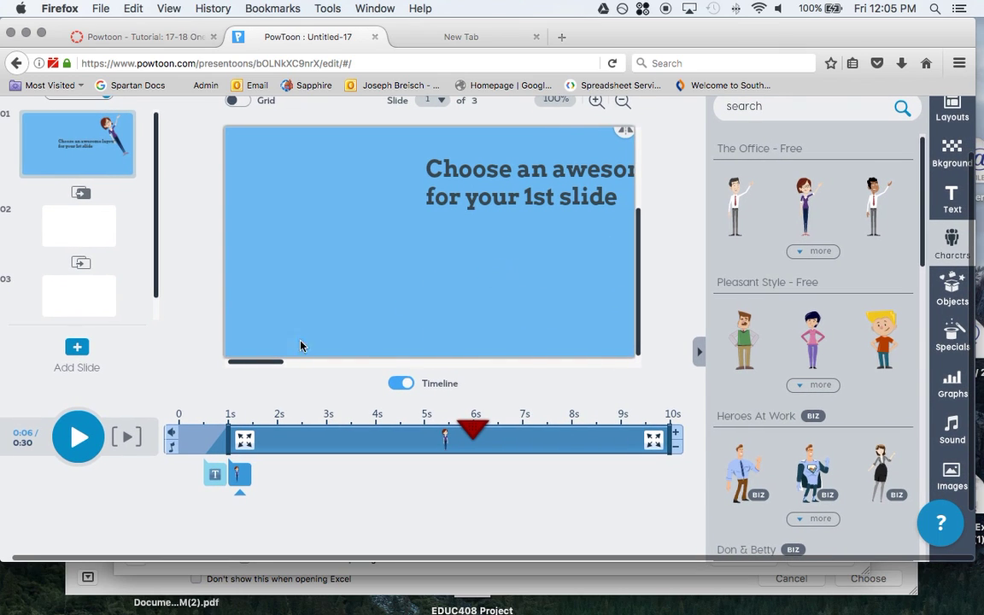
drag(257, 363, 501, 358)
scroll(488, 320, up, 2)
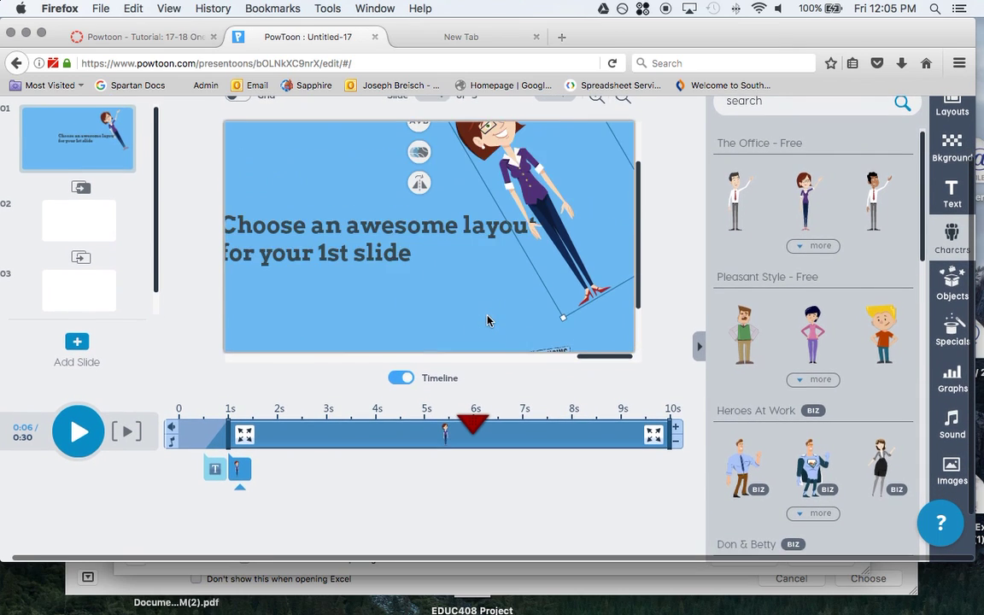
scroll(487, 321, up, 3)
click(622, 124)
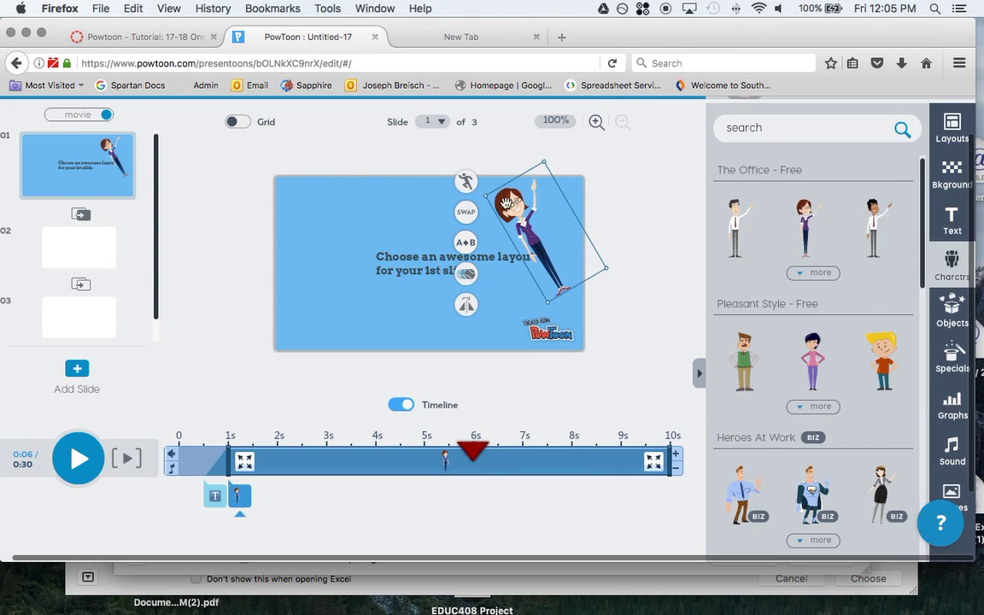
drag(563, 227, 377, 288)
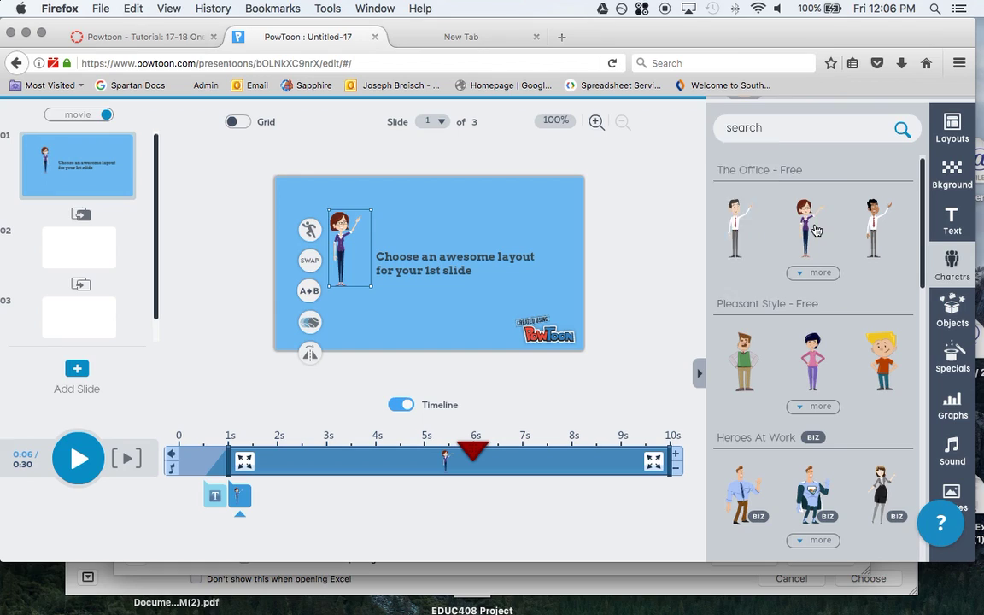
Look at the woman character's animation playback options and dismiss the PowToon social media pop-up.
click(309, 321)
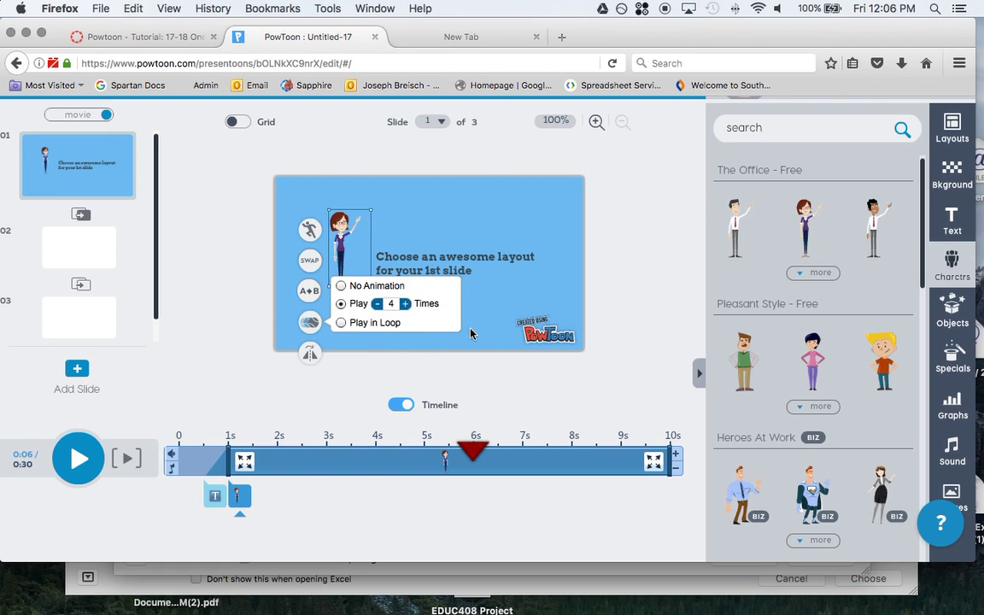
click(442, 325)
click(340, 244)
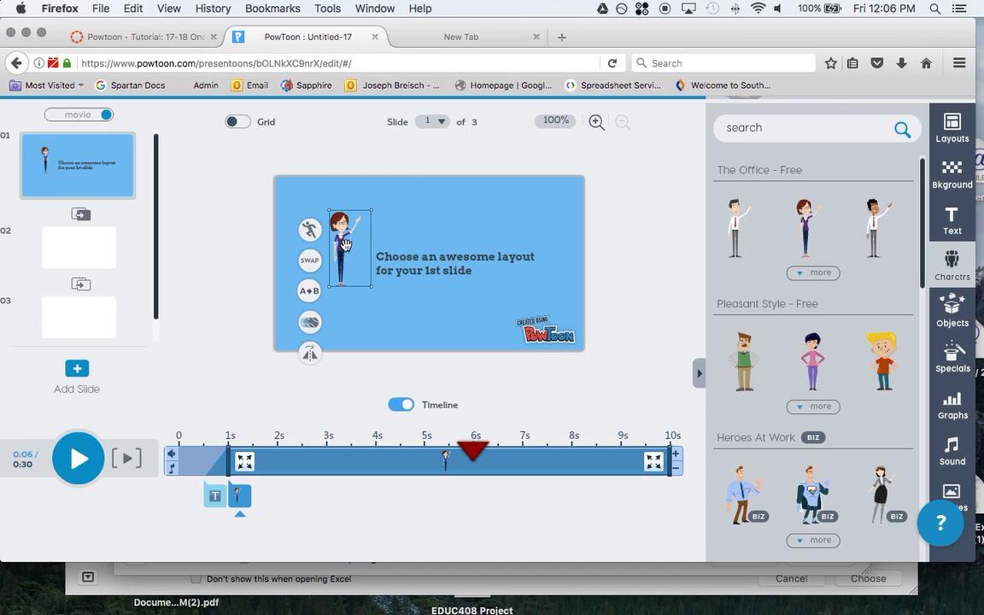
mouse_move(807, 238)
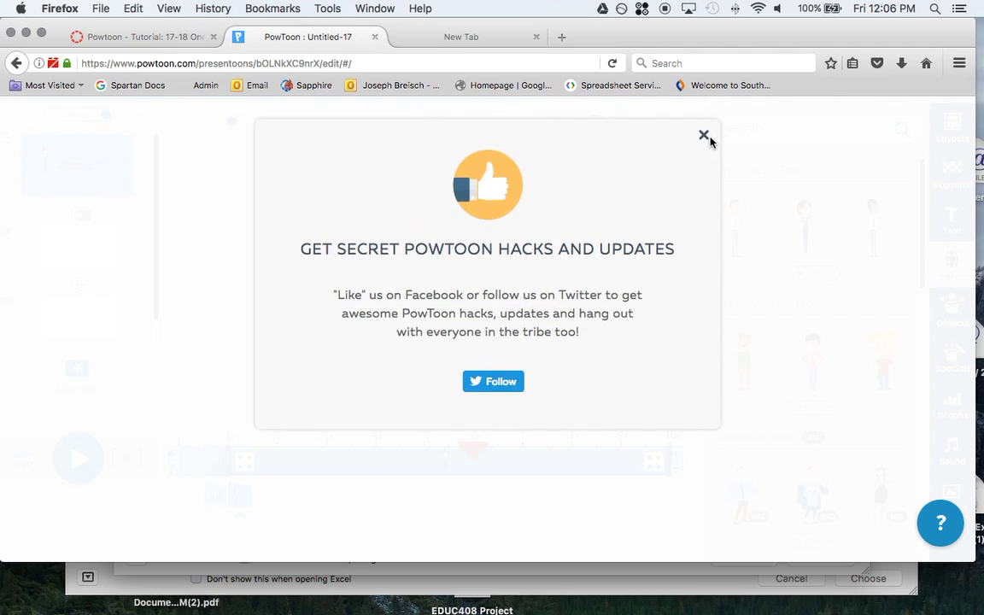
click(704, 135)
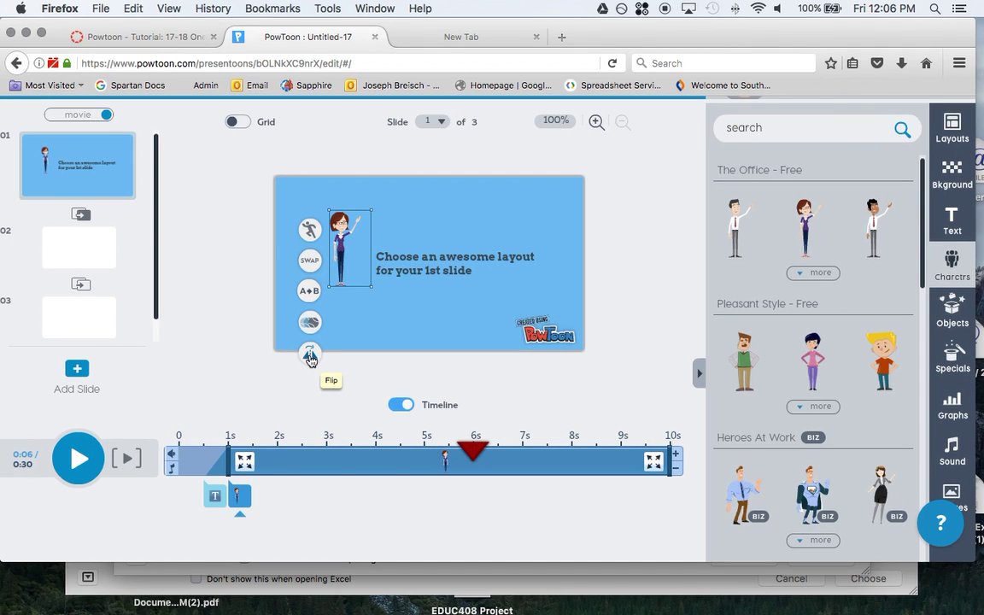
Flip the woman character horizontally and flip her back.
click(310, 357)
click(310, 357)
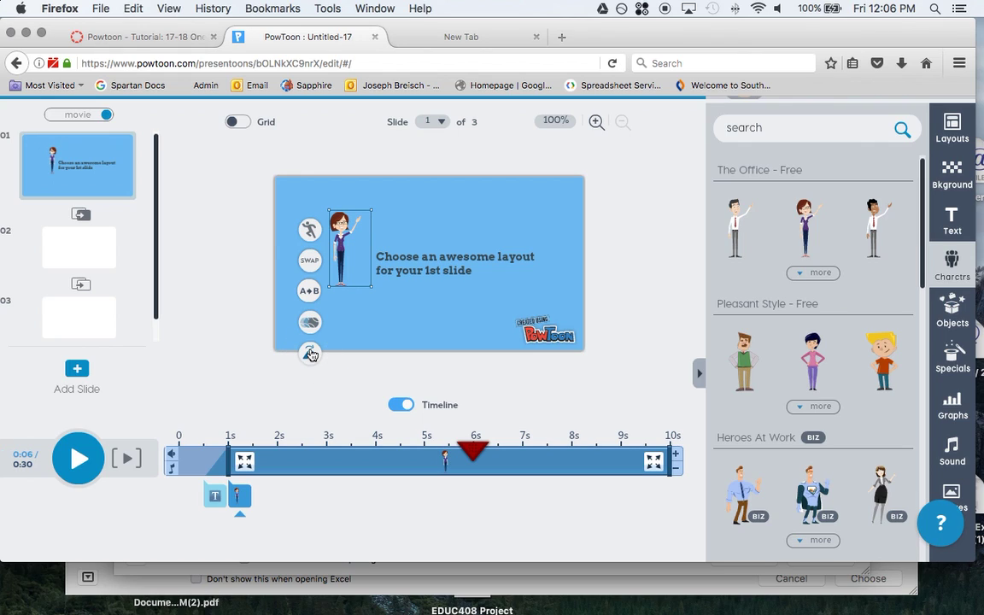
Give the woman character an A-to-B motion that ends near the middle of the slide.
click(311, 293)
drag(386, 289, 425, 250)
click(409, 324)
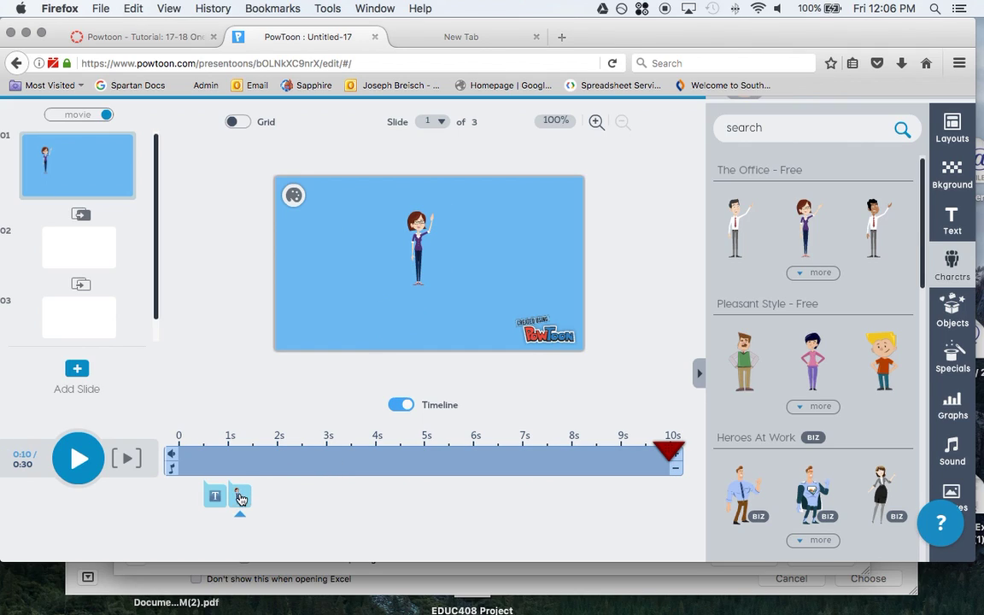
Inspect the slide text's timing by scrubbing the timeline back to about 3 s, and reselect the woman character.
click(215, 496)
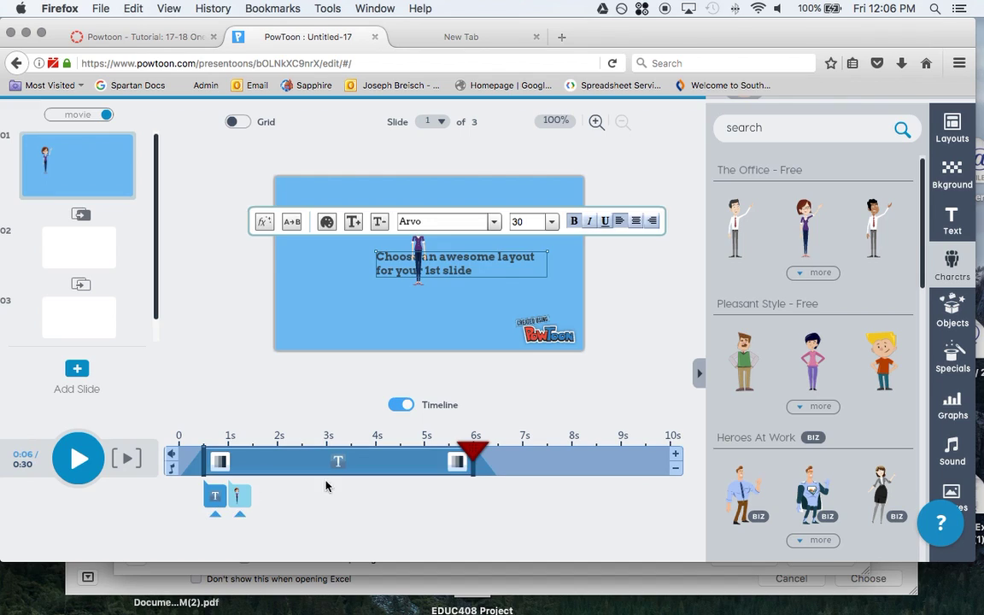
drag(476, 453, 325, 453)
click(242, 497)
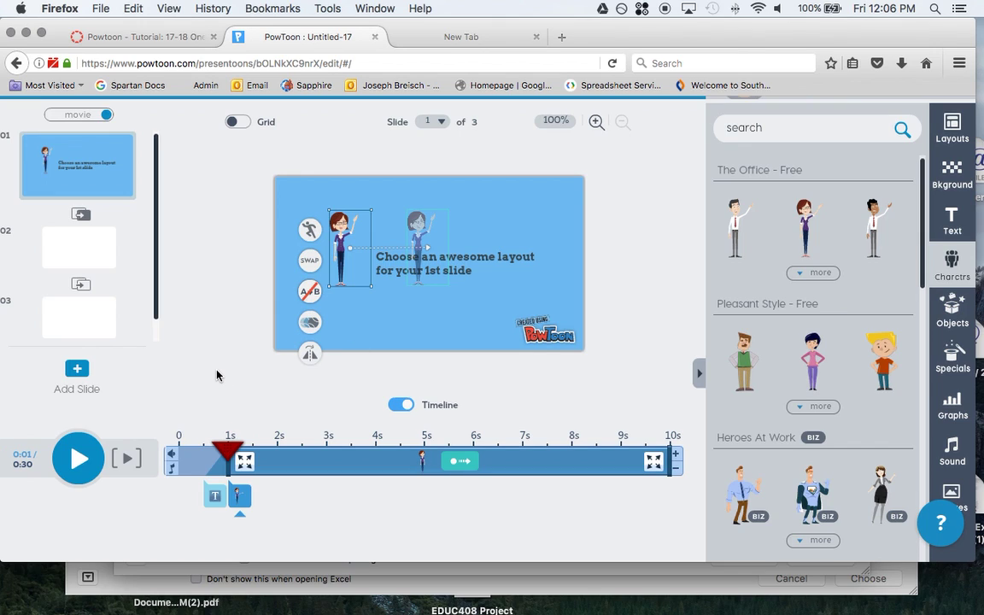
View the voice-over and music track options in the sound settings and leave without applying anything.
scroll(217, 375, down, 1)
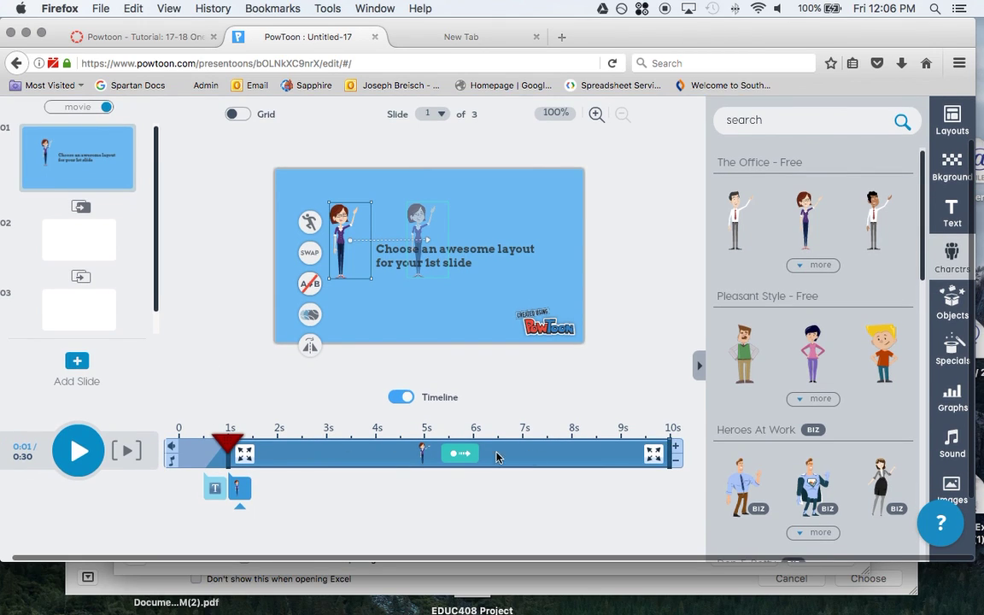
click(170, 457)
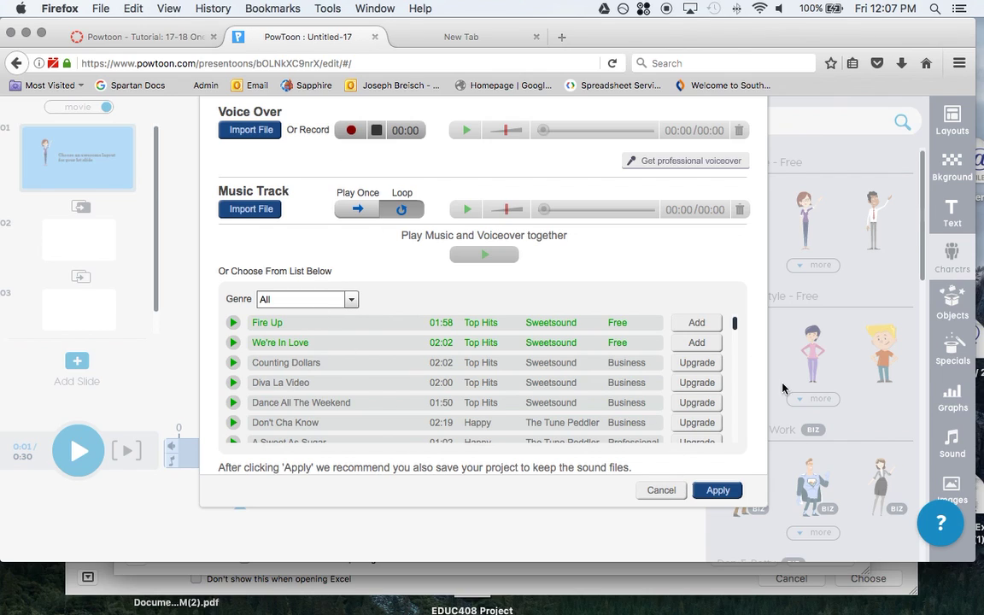
click(661, 491)
Rename the project to "my powtoon" and save it.
scroll(357, 372, up, 2)
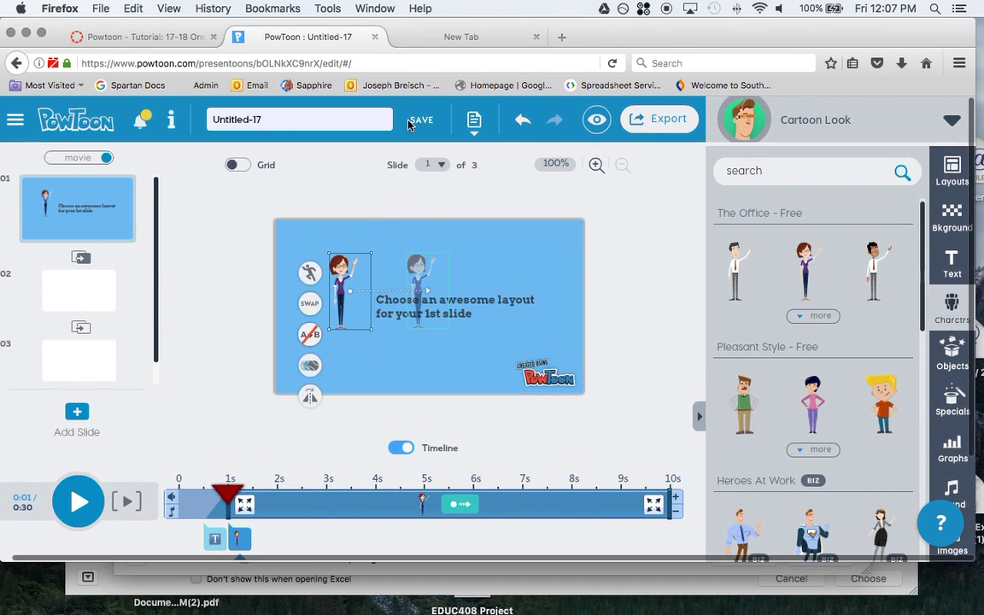
click(307, 117)
key(super+a)
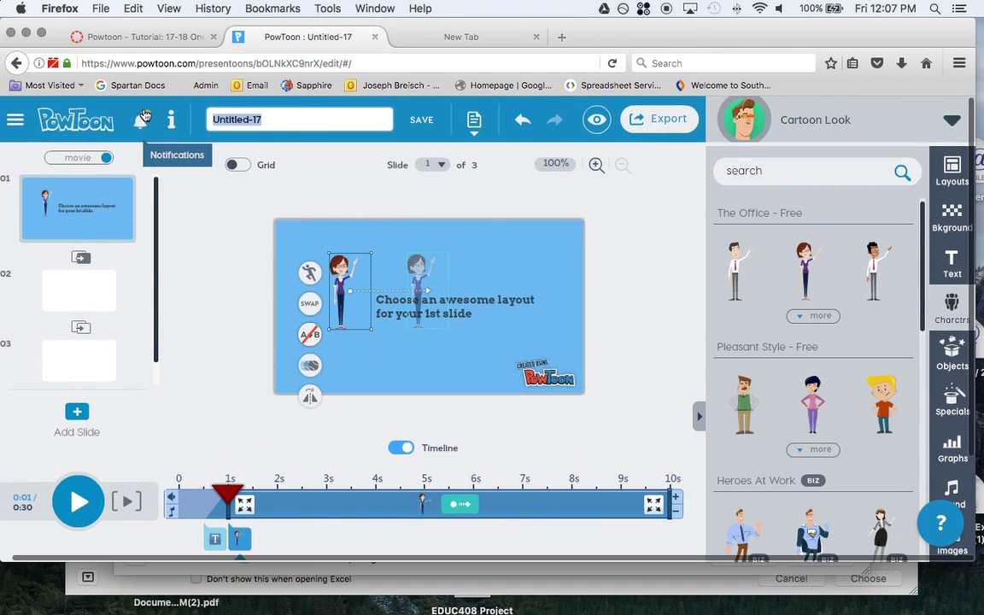
text(my powtoon)
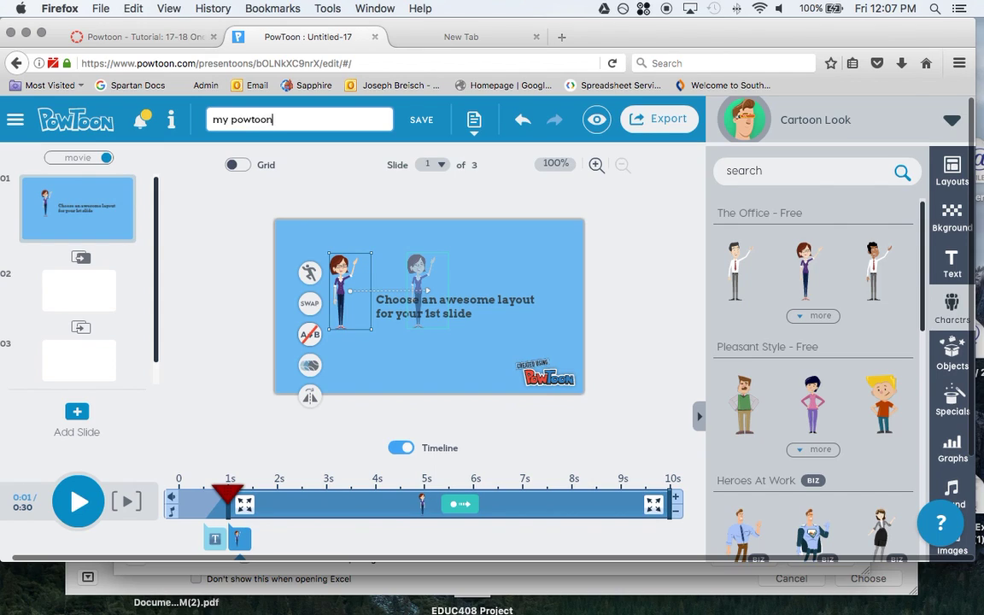
click(421, 120)
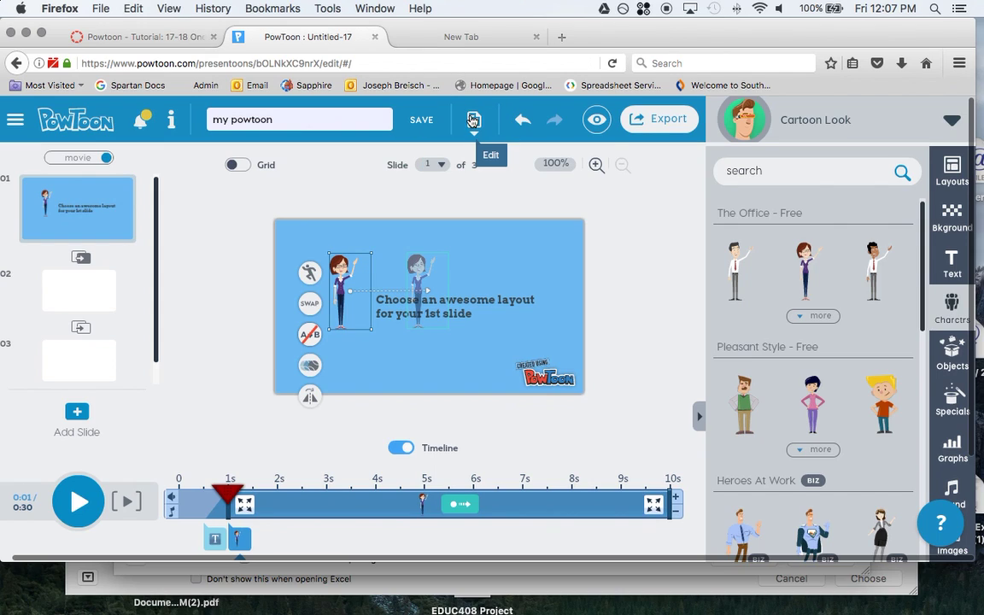
Show the cut, copy and paste options for the selected character.
click(472, 120)
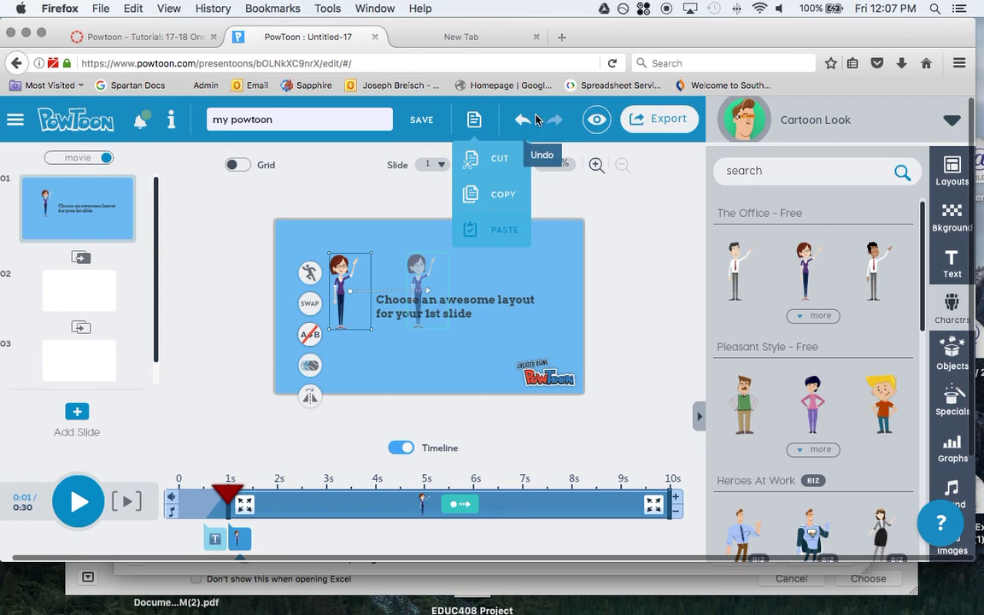
Preview the powtoon as a movie, skipping ahead to about 0:24, and return to editing.
click(596, 121)
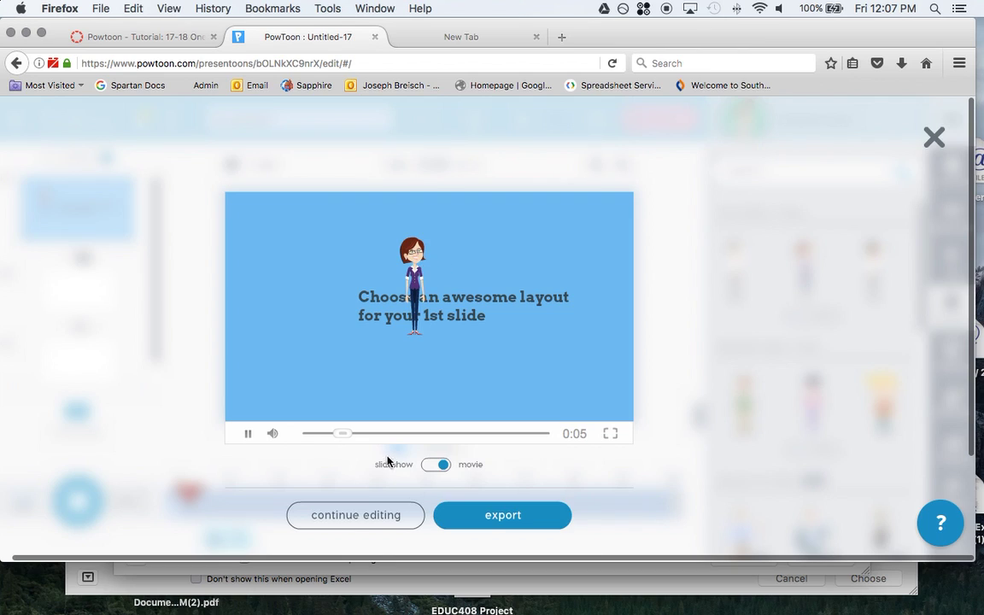
drag(354, 440, 496, 434)
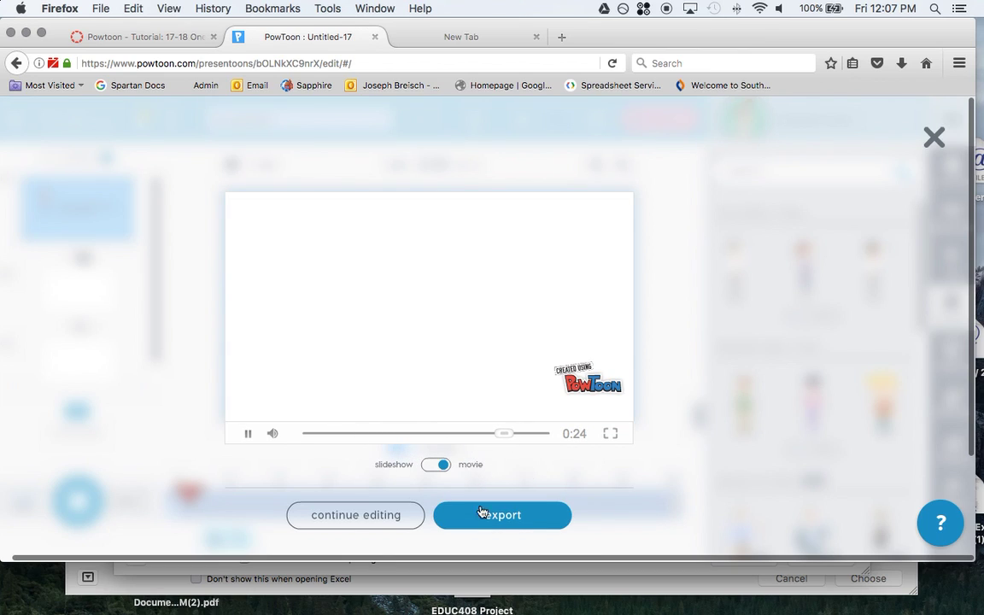
click(338, 519)
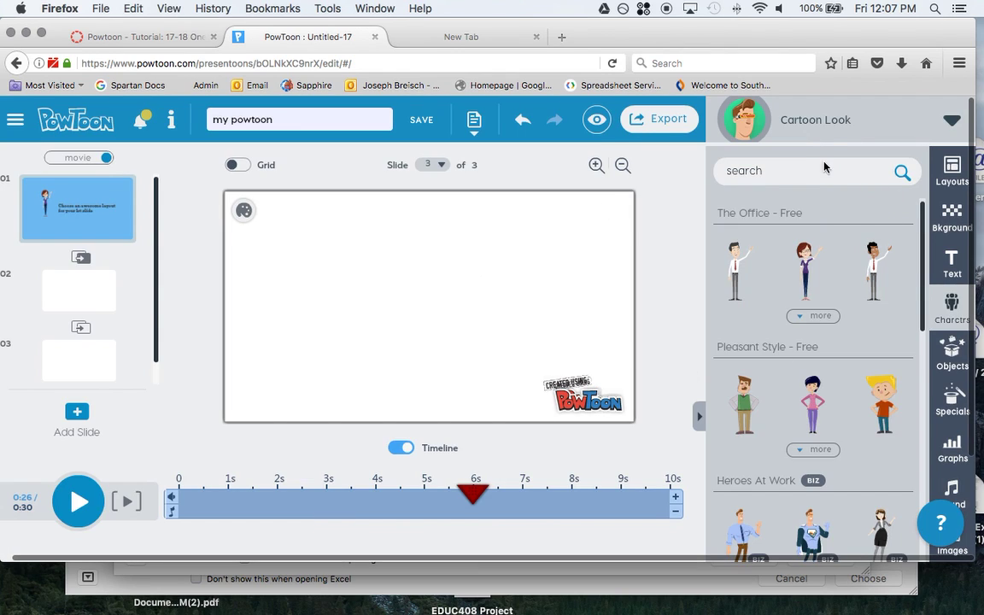
Change the powtoon's look to Whiteboard.
click(953, 123)
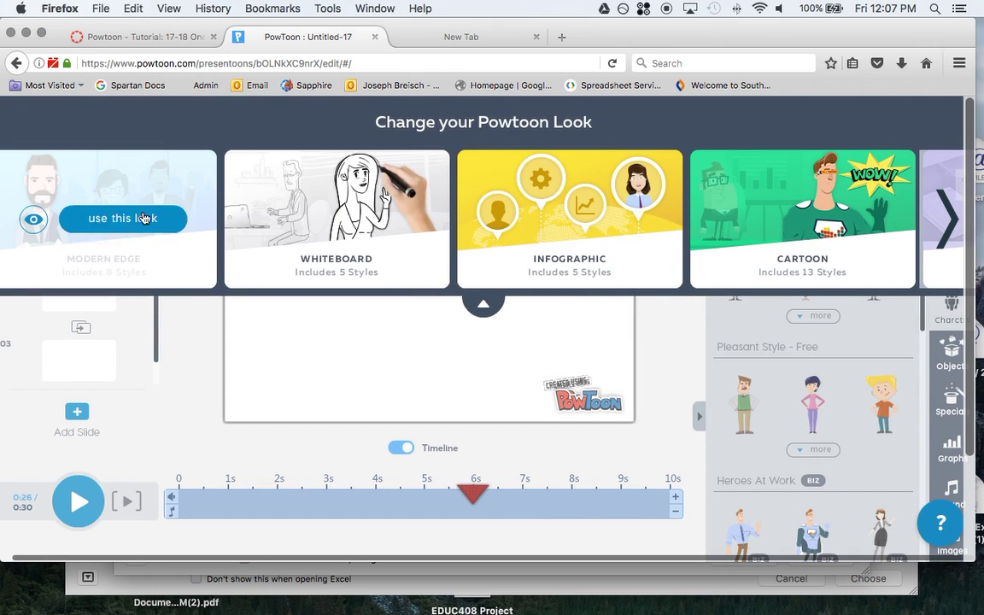
click(309, 205)
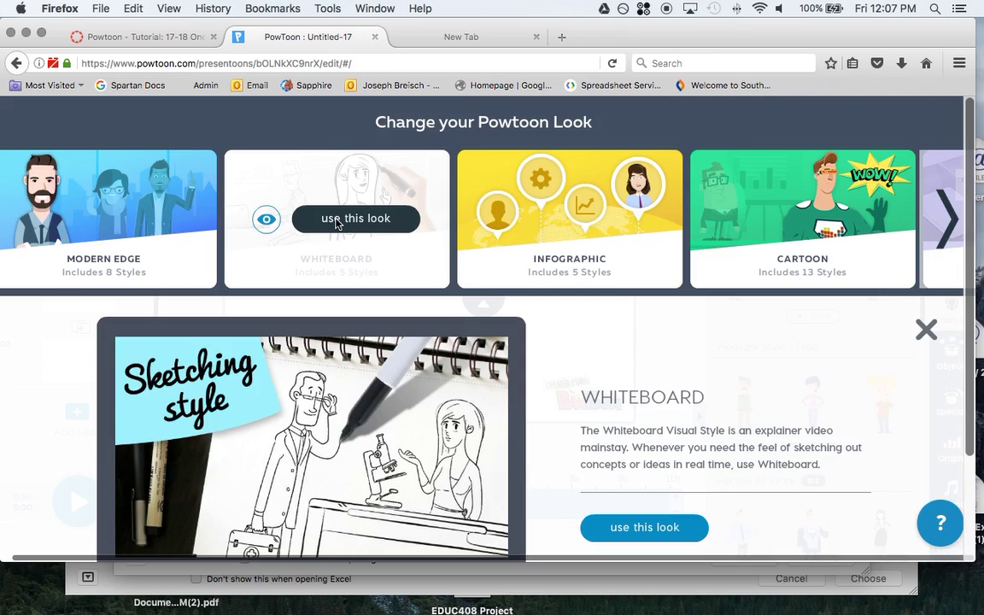
click(309, 207)
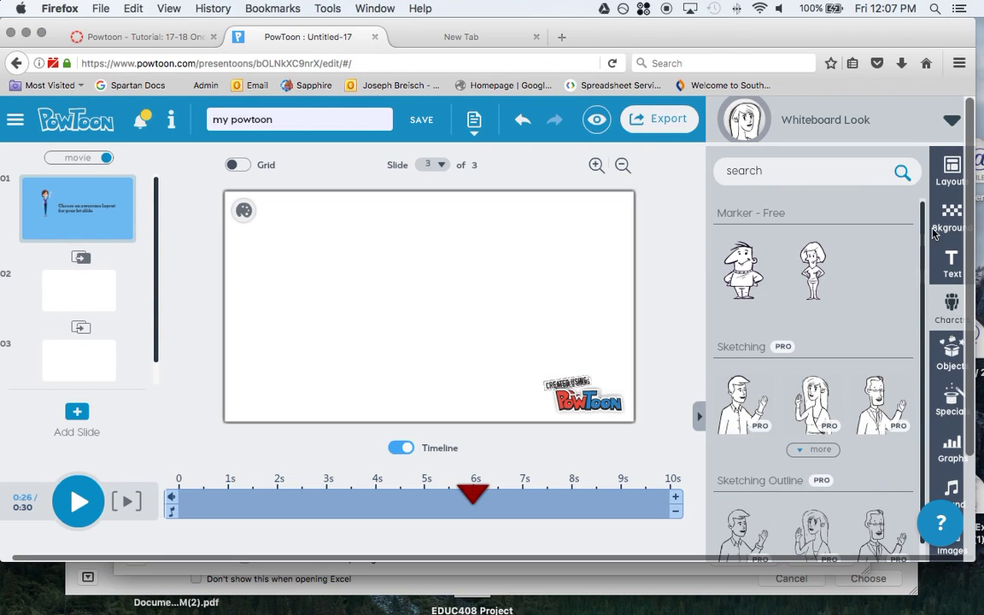
Browse the Whiteboard characters, checking the Marker, Sketching, Sketching Outline, Young Experts and Muli sets and their poses.
scroll(804, 264, down, 5)
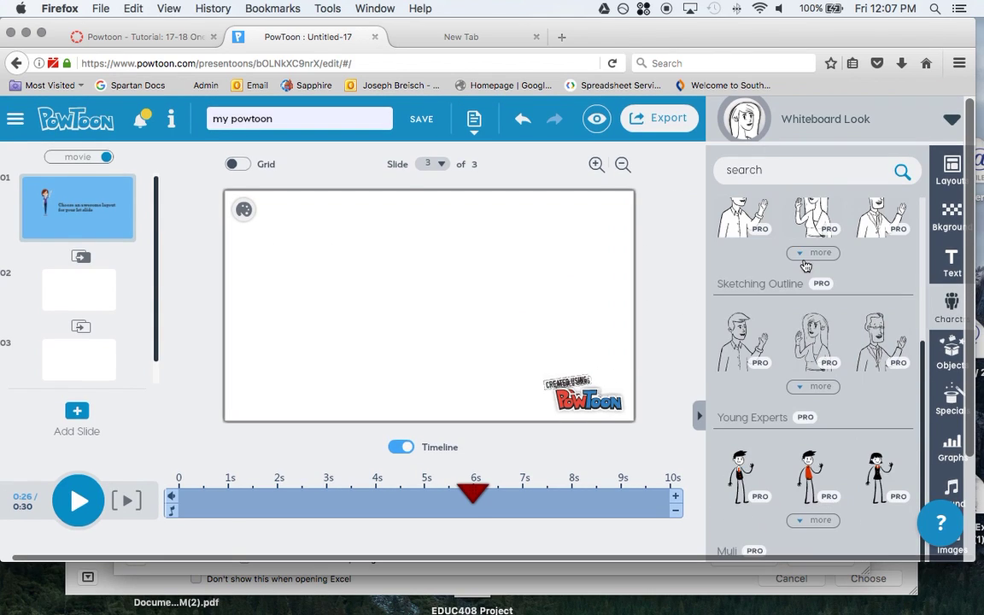
scroll(804, 264, up, 3)
mouse_move(794, 416)
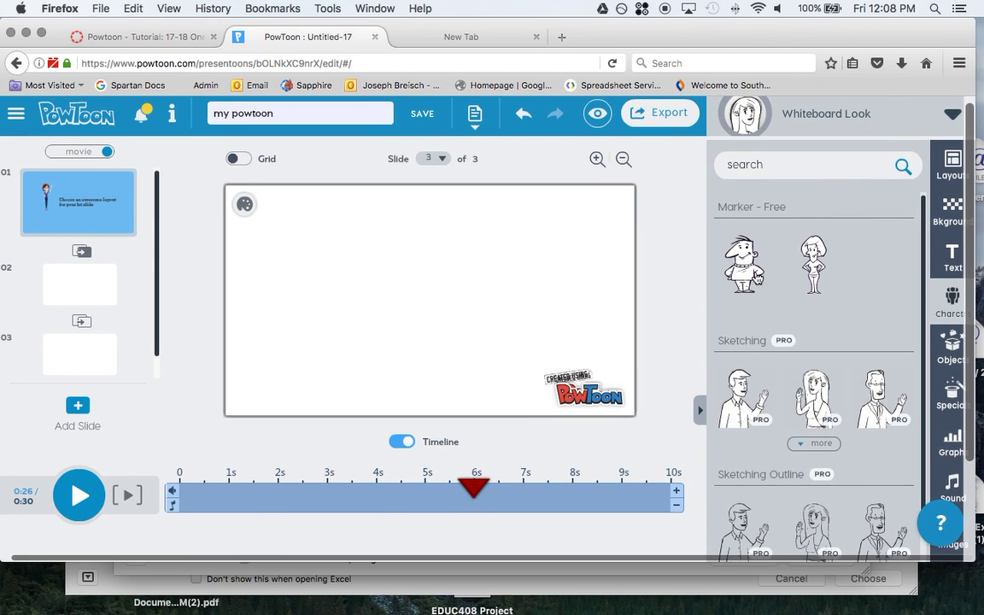
scroll(811, 402, down, 5)
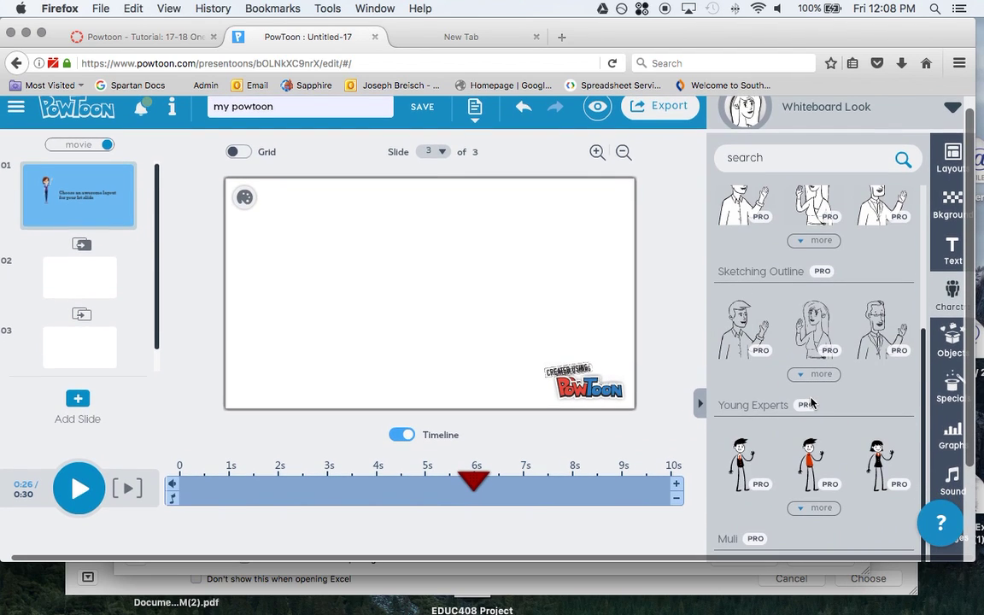
mouse_move(775, 460)
scroll(778, 457, down, 2)
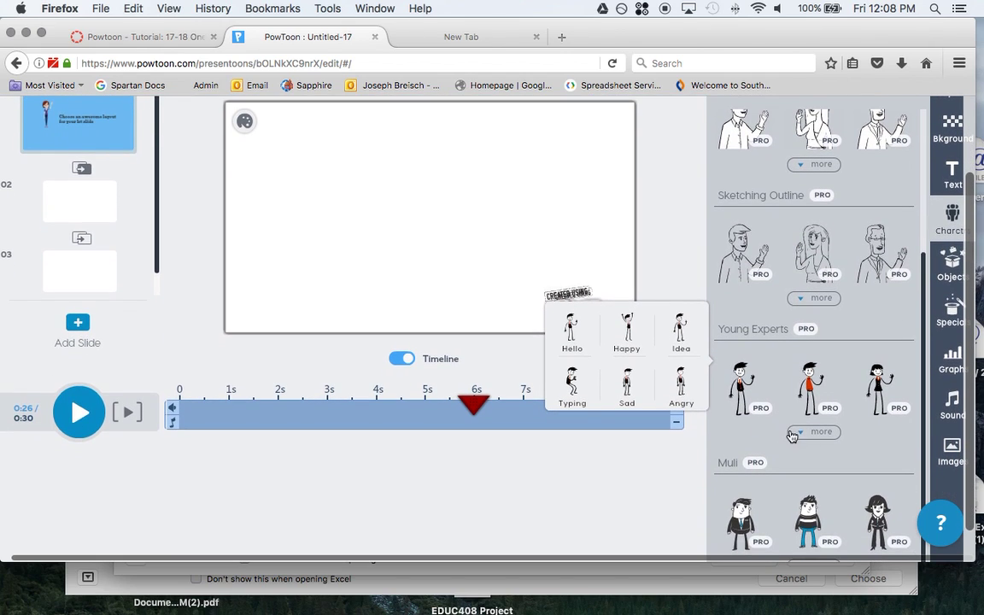
scroll(790, 435, up, 4)
scroll(707, 371, up, 2)
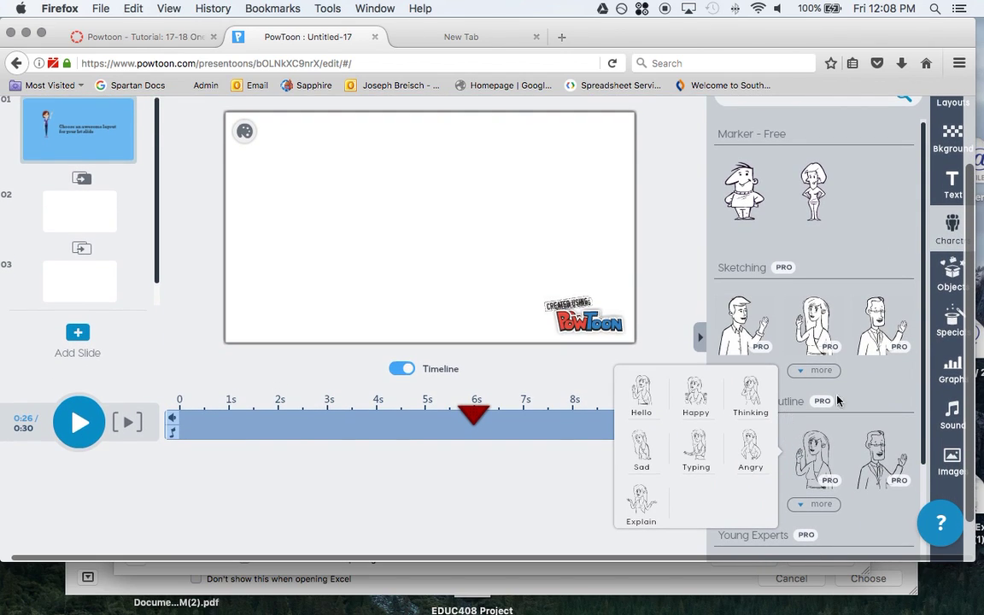
scroll(708, 362, up, 2)
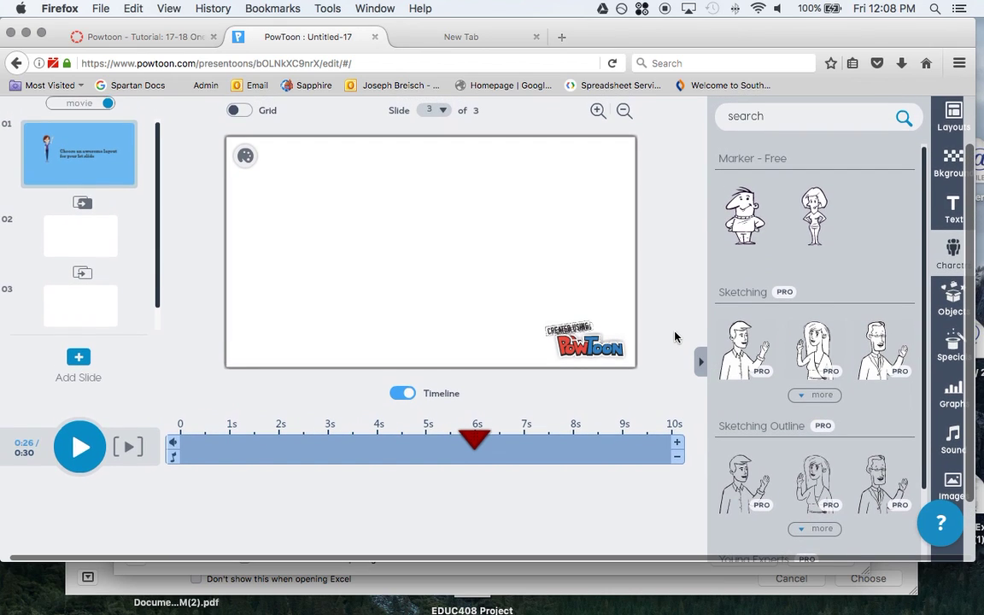
scroll(677, 335, up, 2)
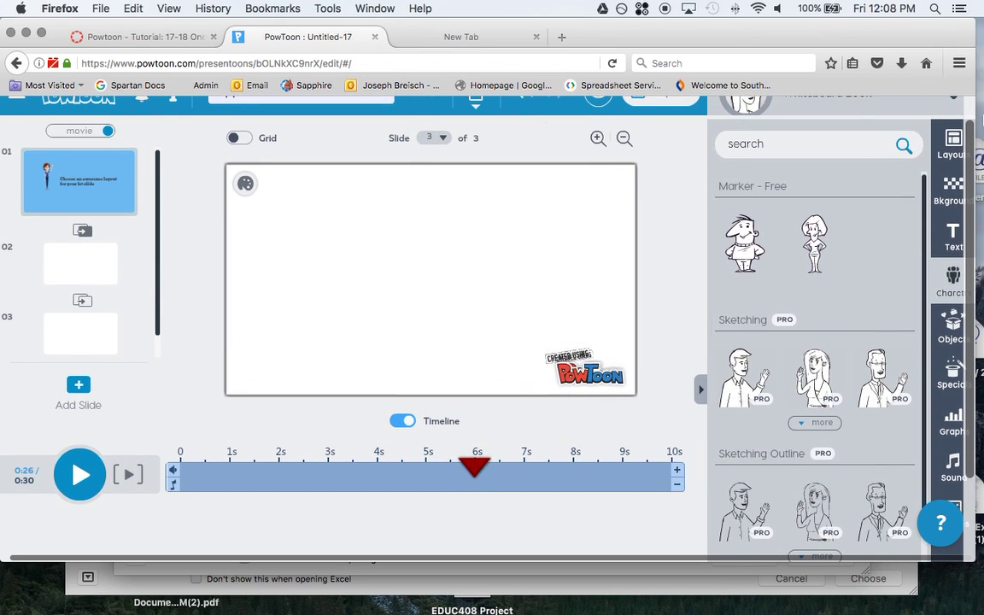
scroll(968, 186, up, 2)
Apply the green and blue VS intro layout to slide 1 and remove all its premium objects.
click(951, 168)
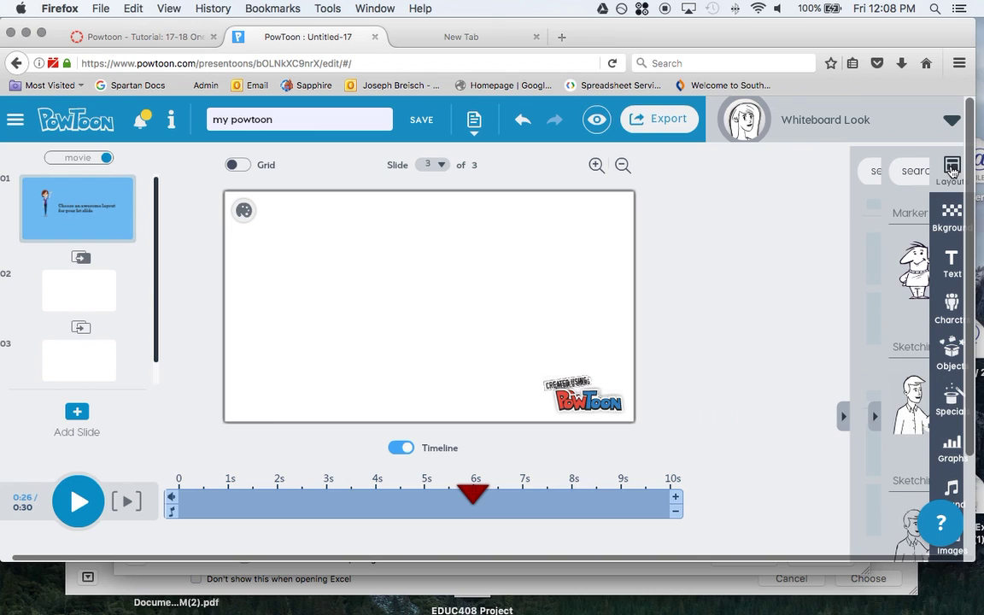
click(950, 168)
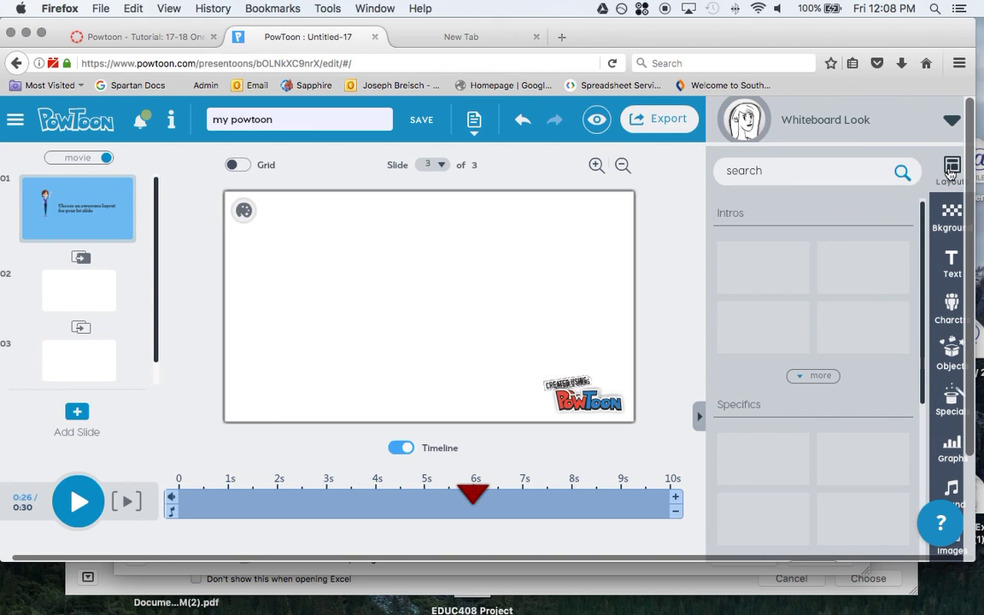
click(923, 185)
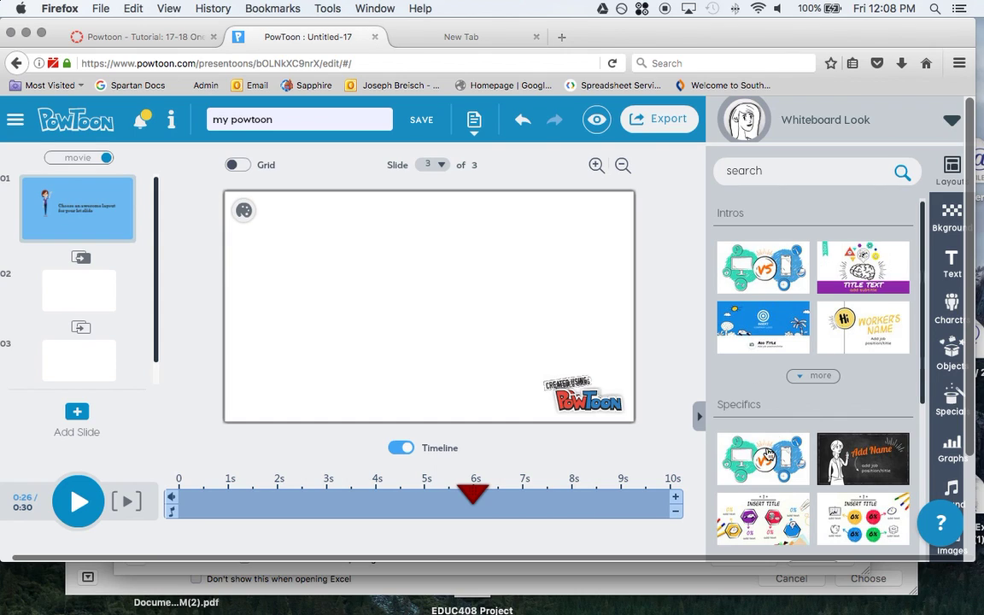
click(766, 282)
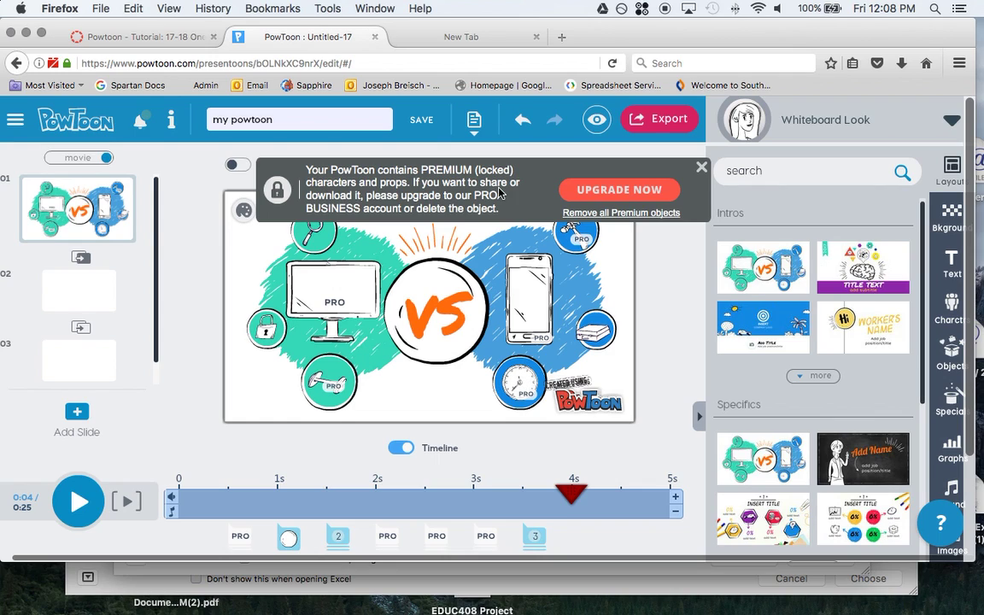
click(650, 215)
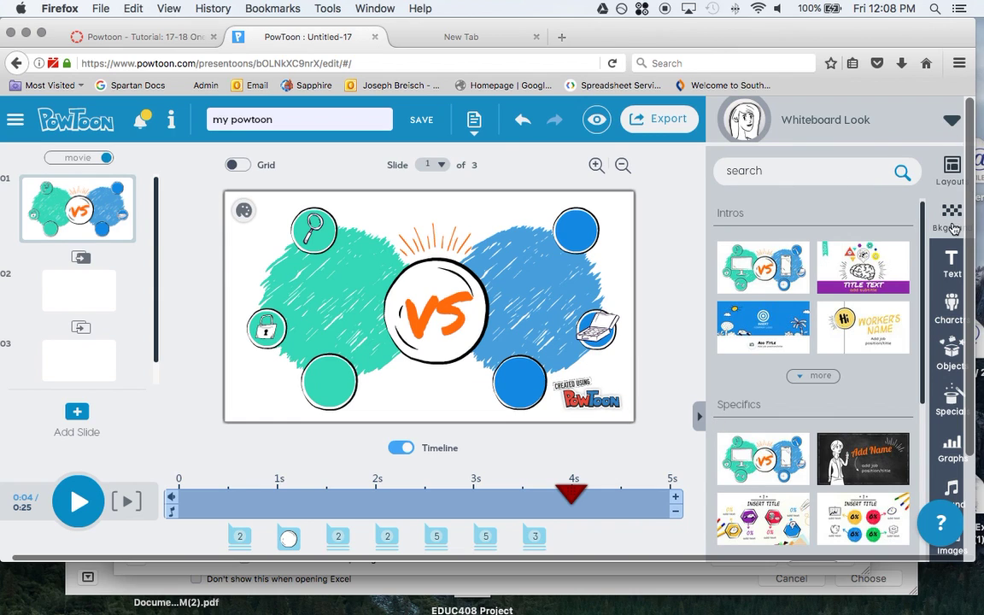
Look through the remaining layouts and give slide 1 the faint sketched office background from Locations.
scroll(782, 478, down, 10)
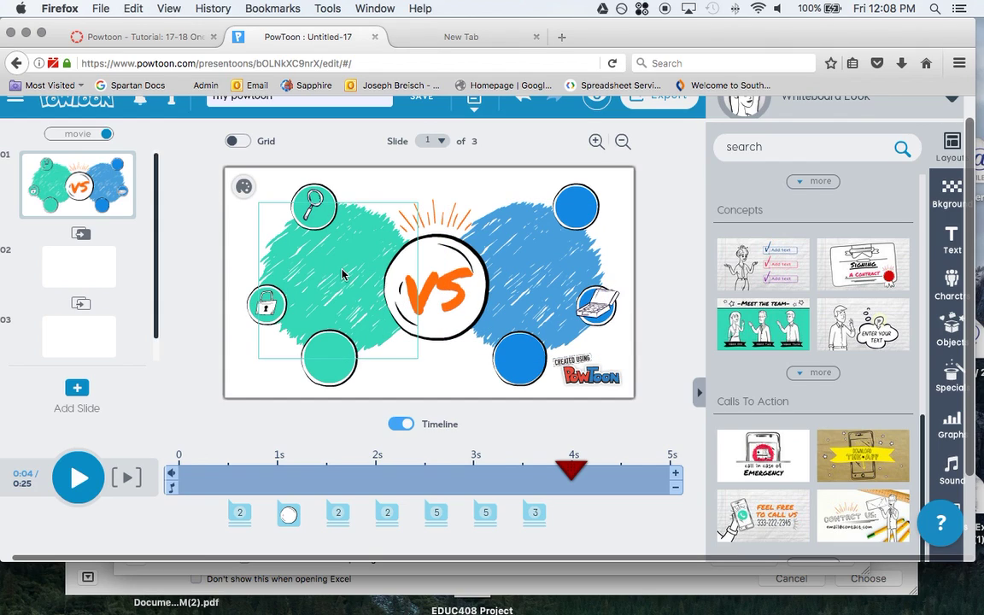
click(946, 205)
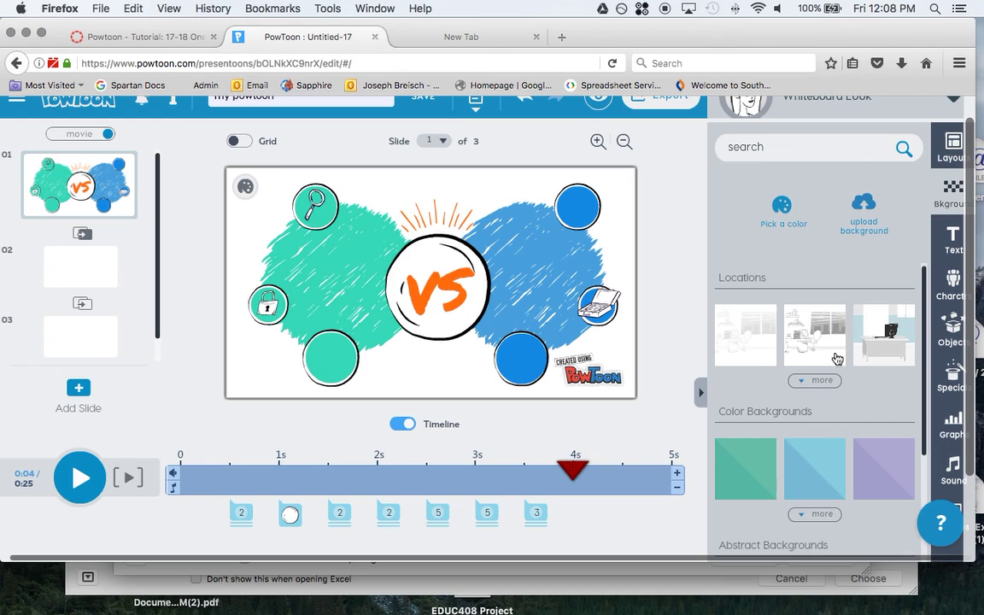
click(758, 343)
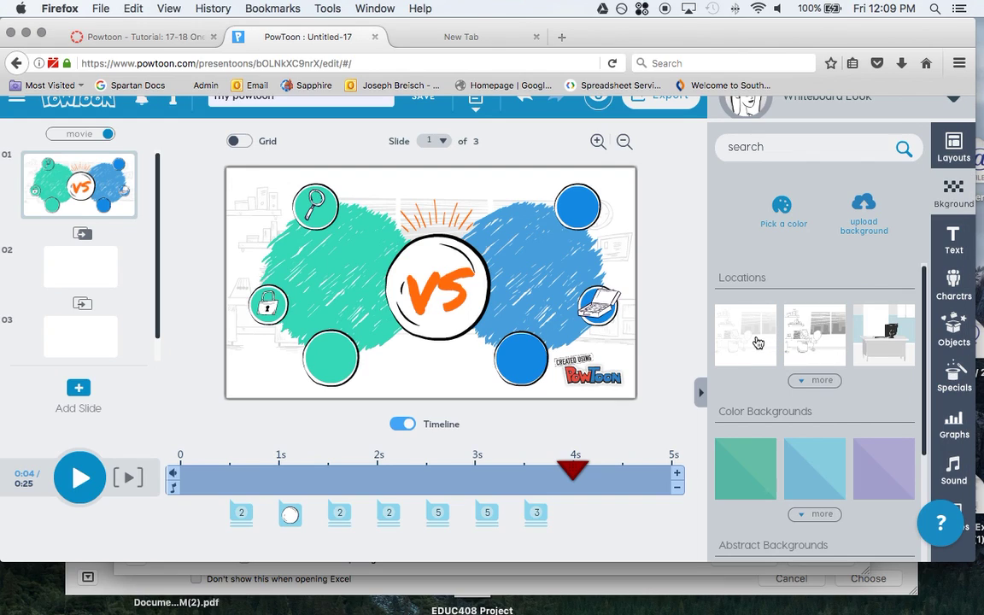
Try the faint sketched office background on slide 2 and replace it with the blue-walled office location.
click(81, 255)
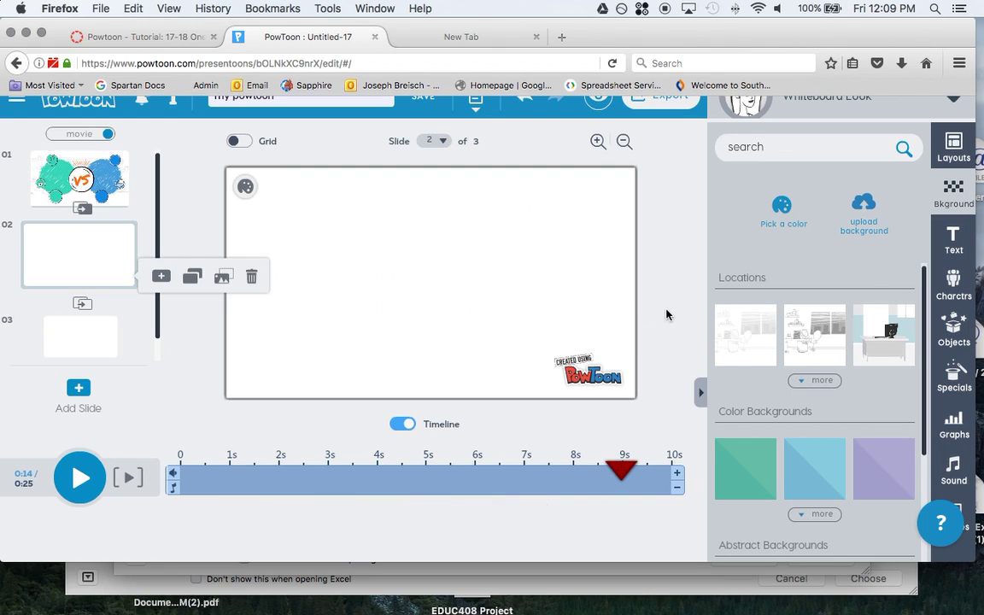
click(739, 340)
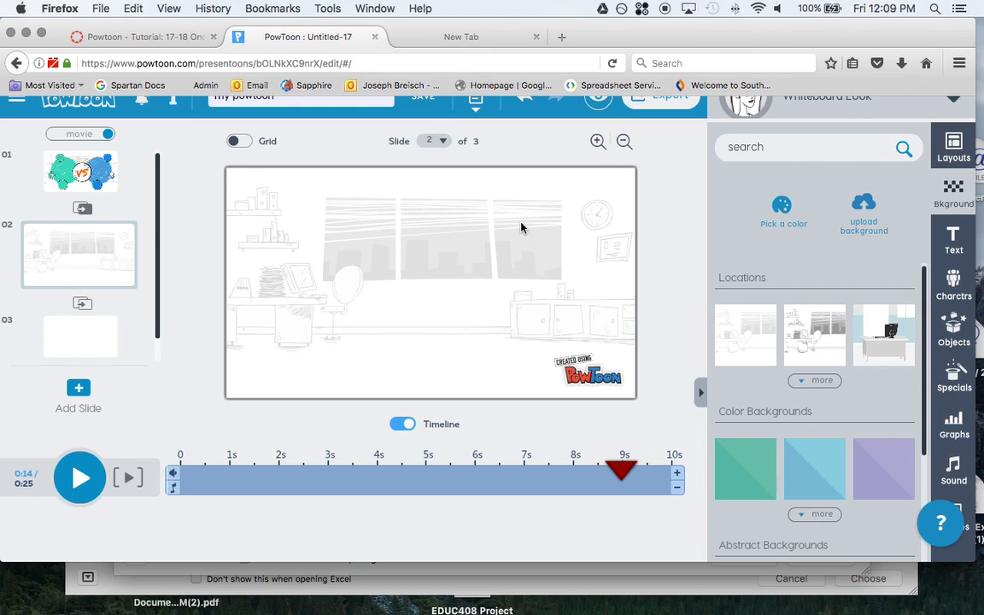
click(872, 337)
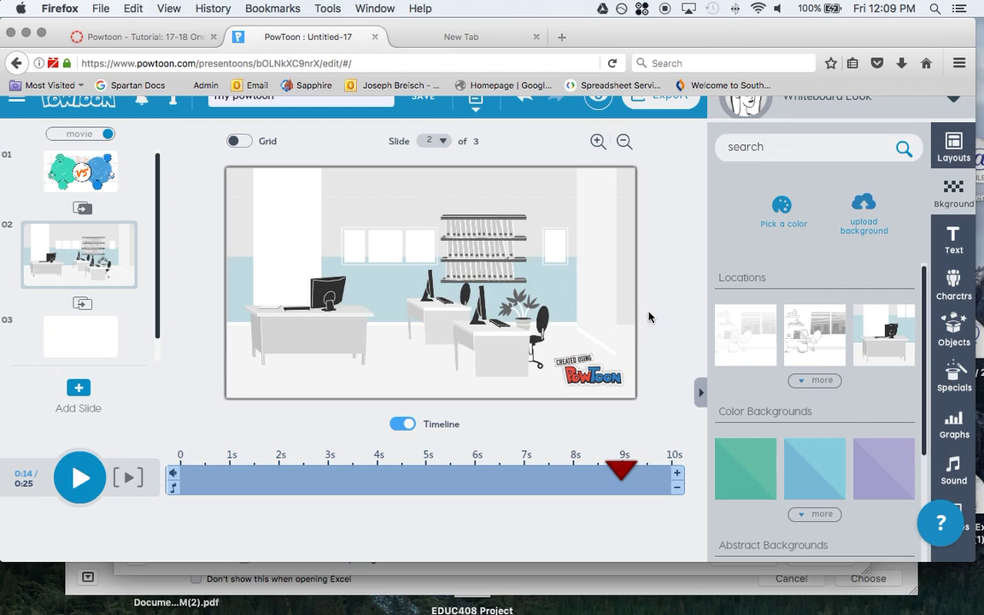
Add the white "Add Text" speech bubble to slide 2, near the slide's upper edge beside the shelves.
click(957, 241)
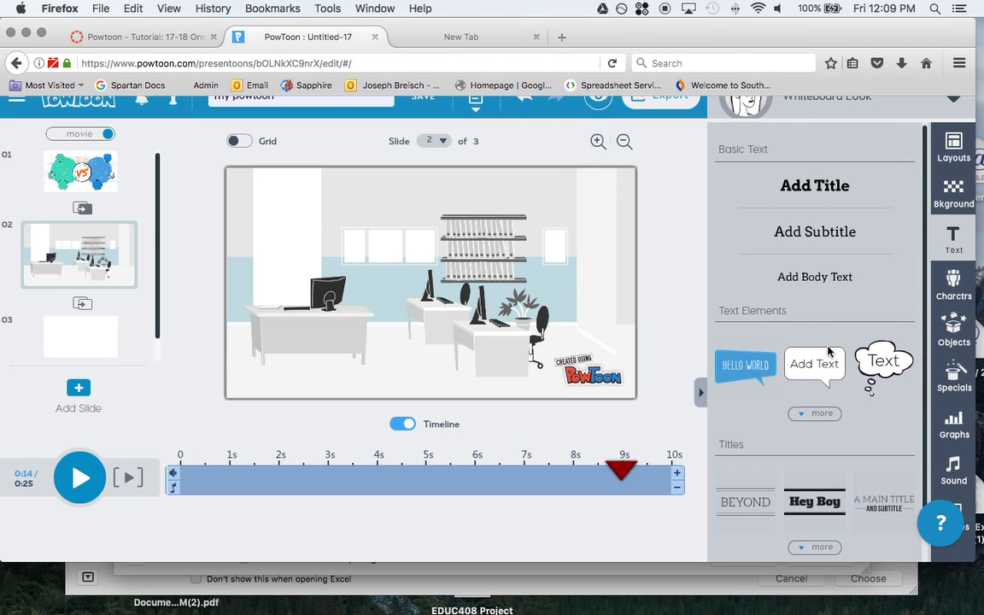
mouse_move(827, 351)
mouse_down()
mouse_move(818, 358)
mouse_move(446, 205)
mouse_move(354, 250)
mouse_move(367, 241)
mouse_up()
drag(411, 210, 388, 199)
Edit the speech bubble's text to read "Adfhfdgt".
double_click(388, 199)
click(389, 199)
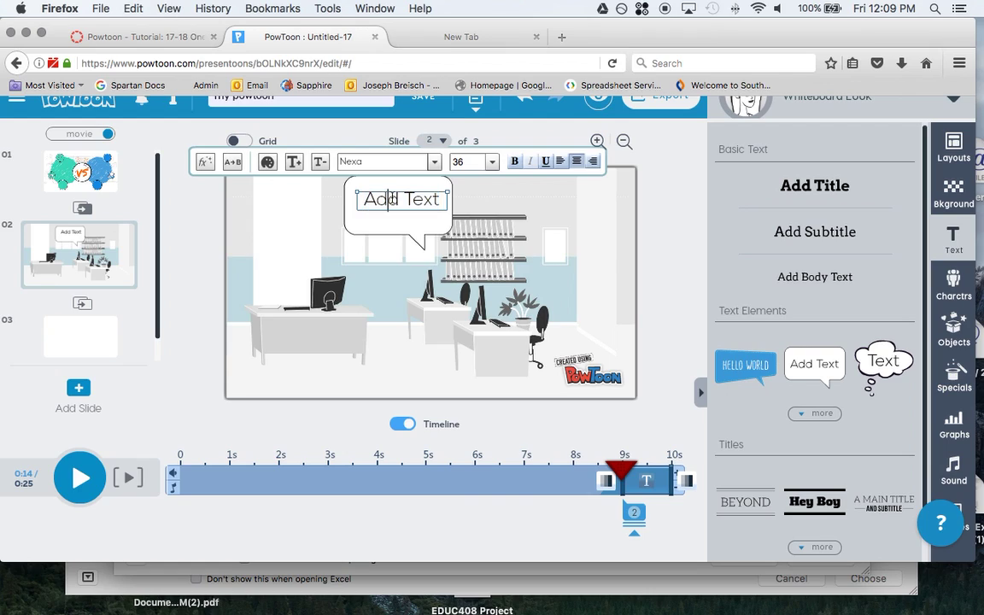
text(fhfdghfg)
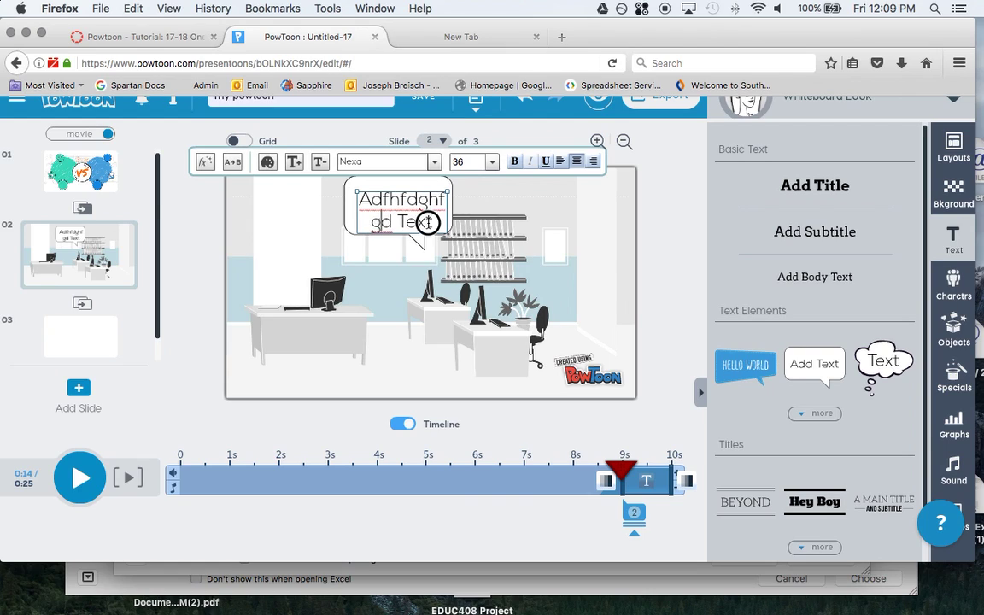
drag(433, 222, 369, 214)
key(BackSpace)
key(BackSpace)
key(BackSpace)
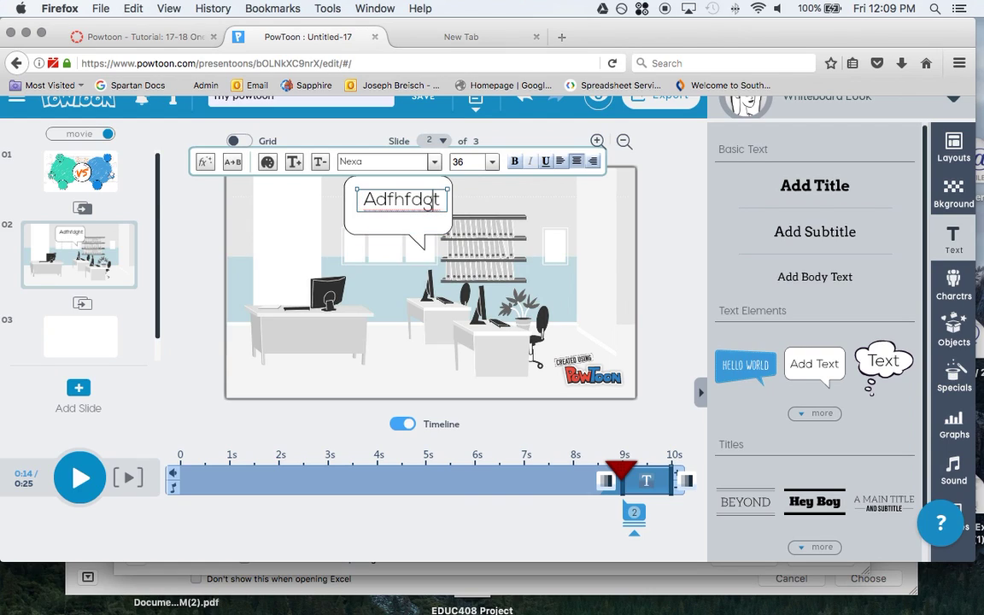
click(566, 223)
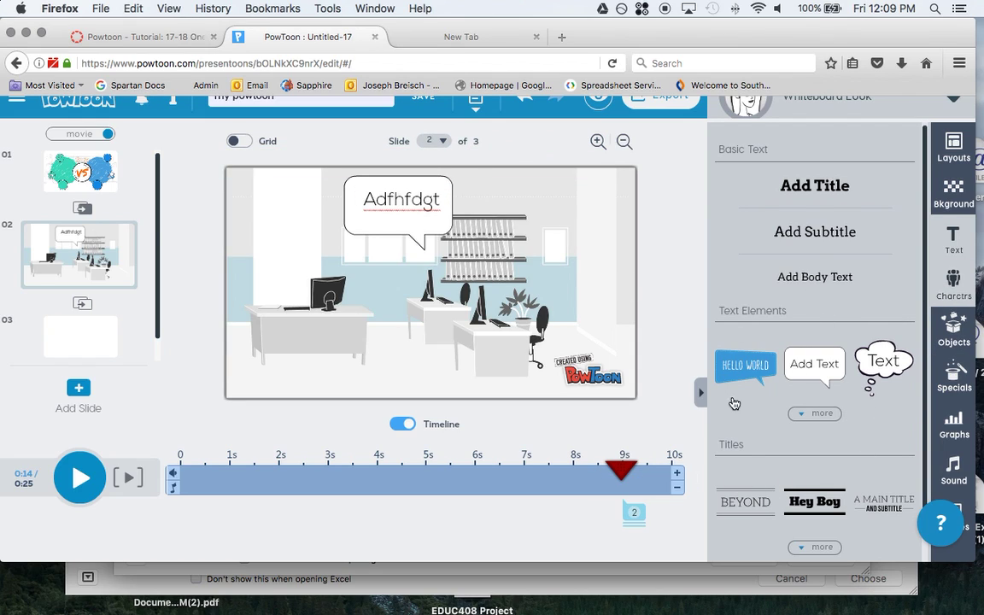
Add the free Marker man to slide 2 in the Meditating pose, floating above the front desk.
mouse_move(748, 252)
mouse_down()
mouse_move(489, 295)
mouse_move(359, 273)
mouse_move(329, 295)
mouse_up()
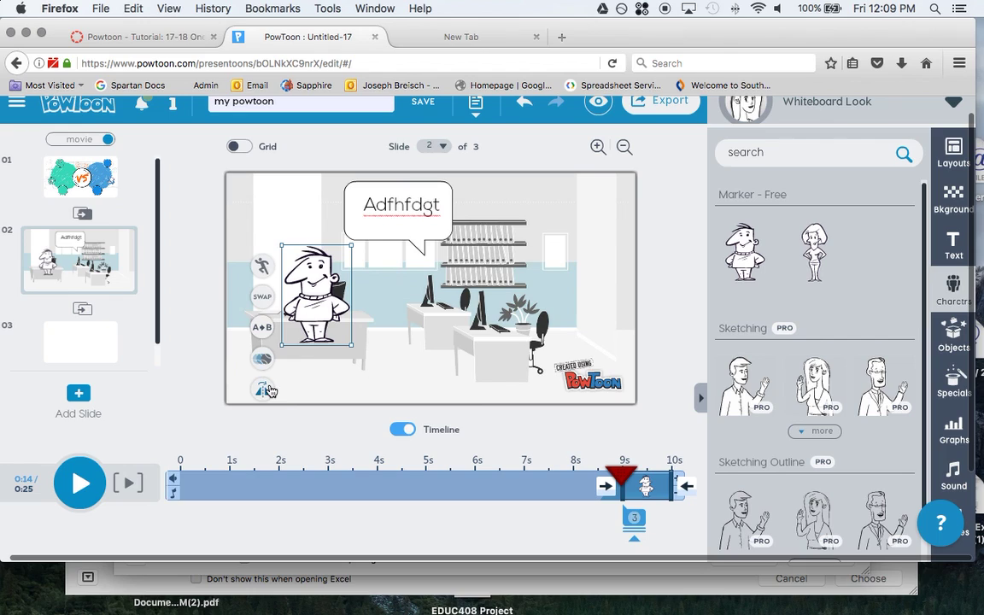
drag(318, 299, 272, 312)
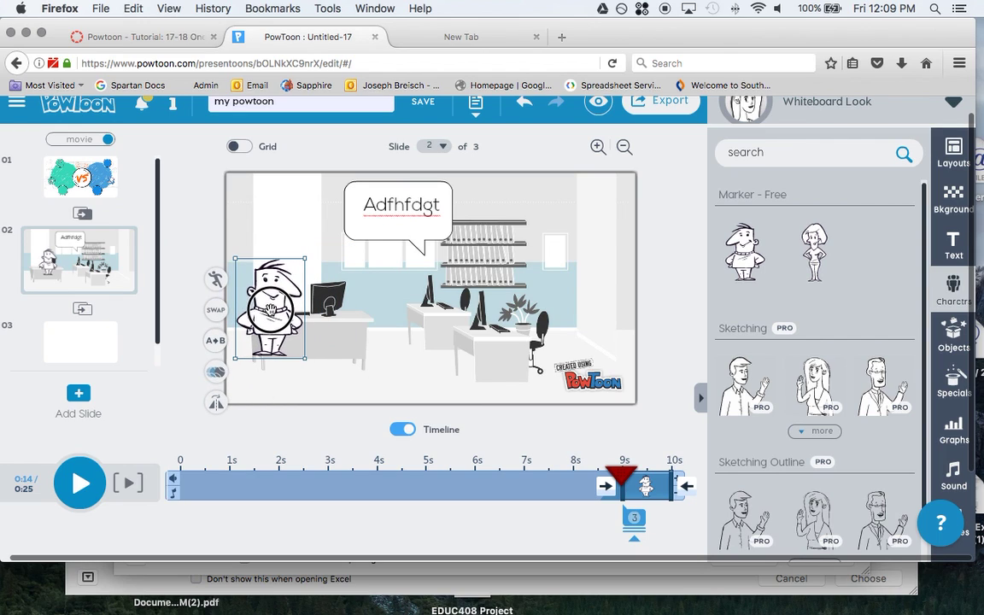
click(217, 280)
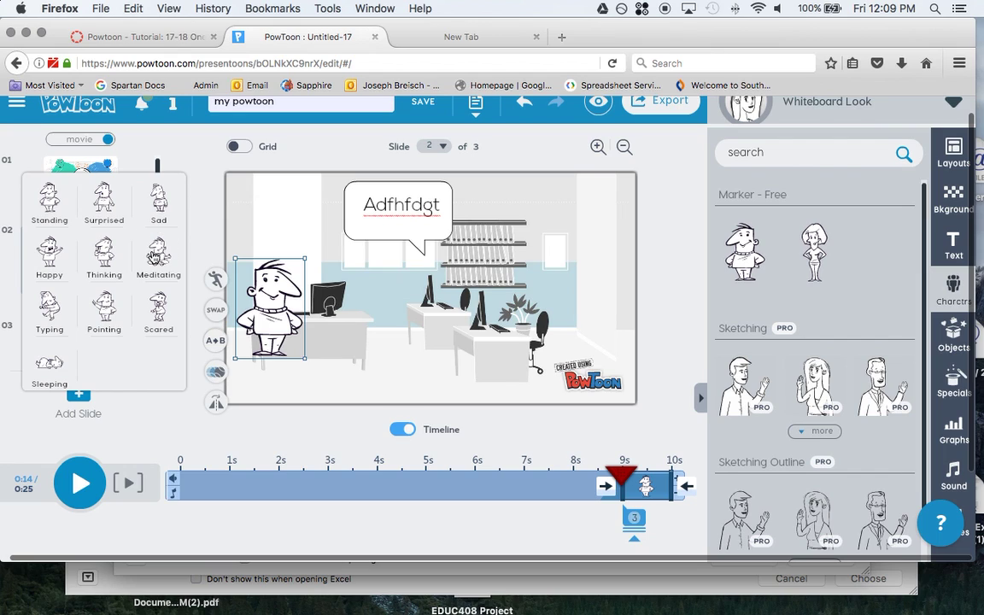
click(156, 254)
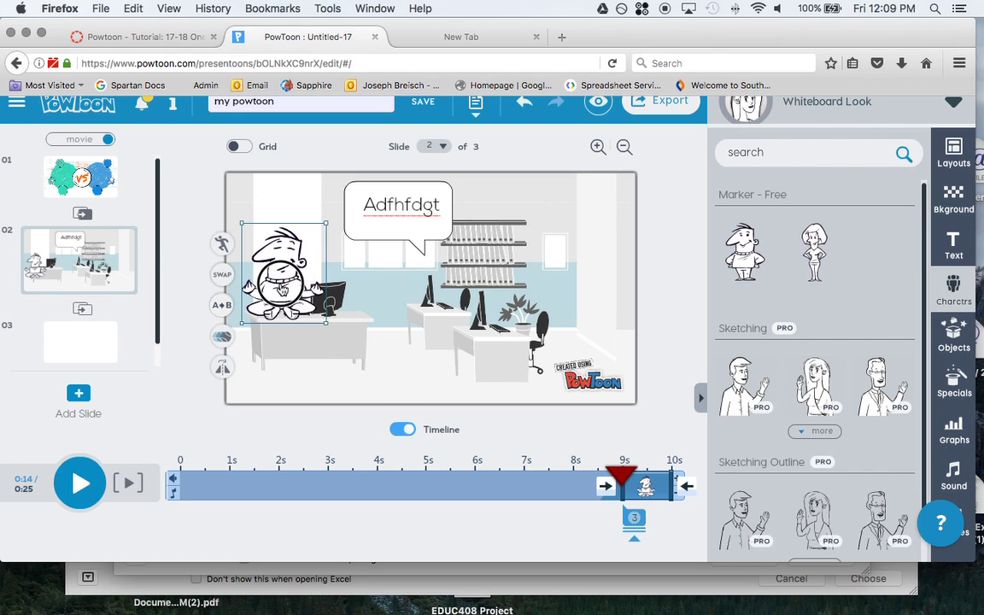
drag(282, 290, 273, 262)
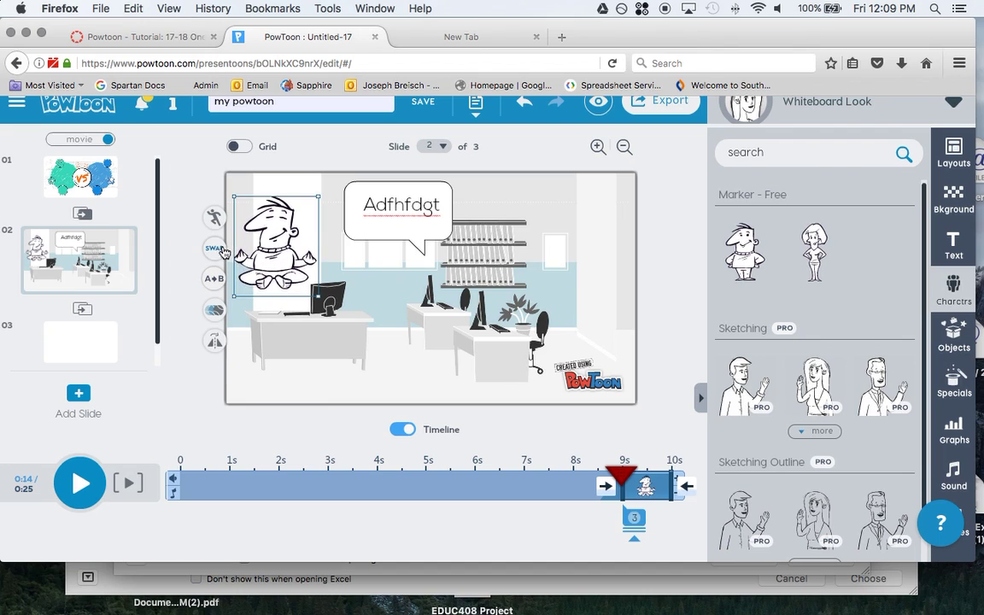
click(381, 342)
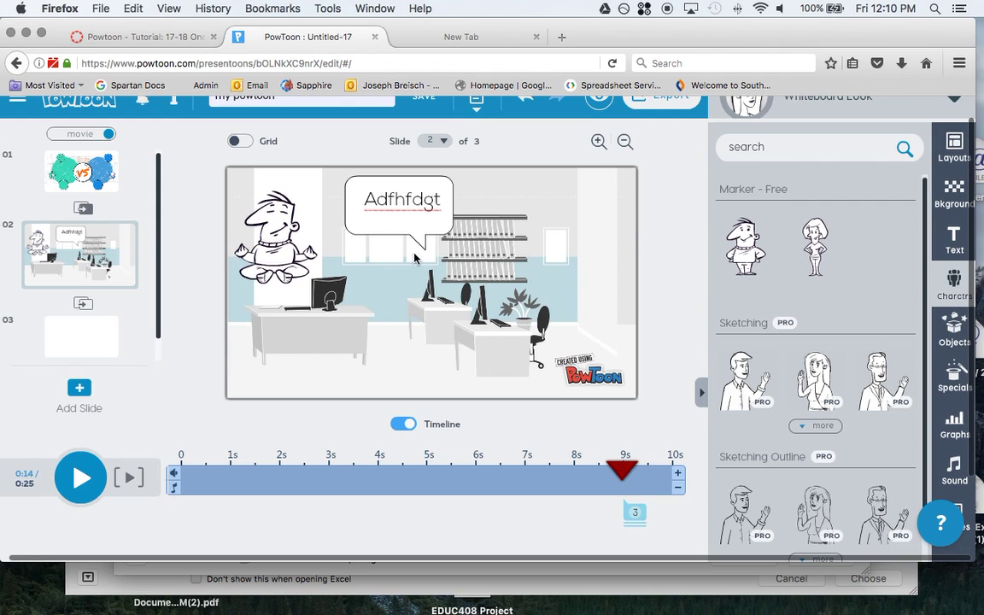
Add two of the free Basic open laptops to slide 2, side by side in front of the shelves.
click(948, 330)
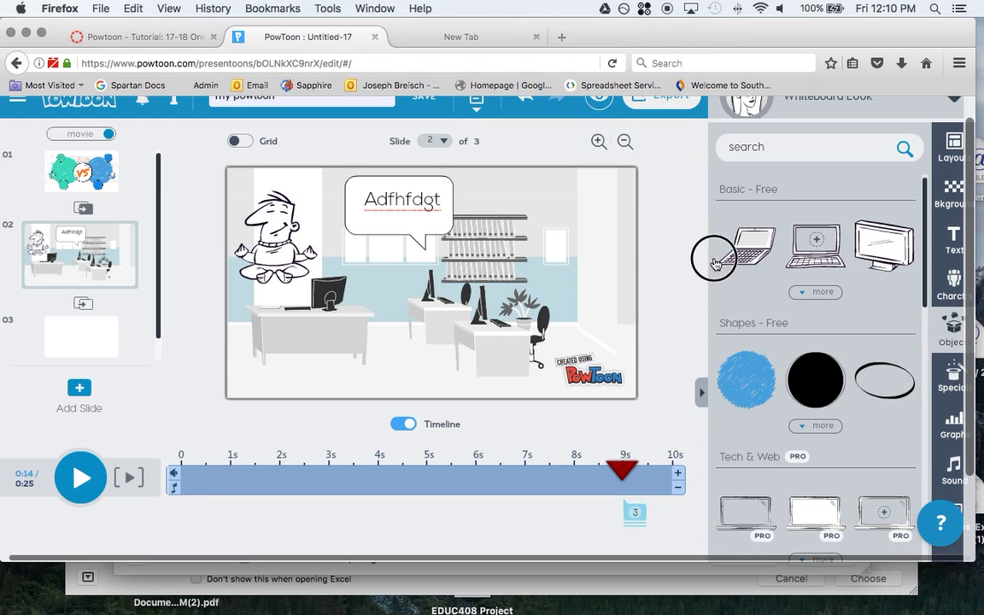
mouse_move(745, 248)
mouse_down()
mouse_move(675, 218)
mouse_move(410, 273)
mouse_up()
drag(586, 282, 541, 280)
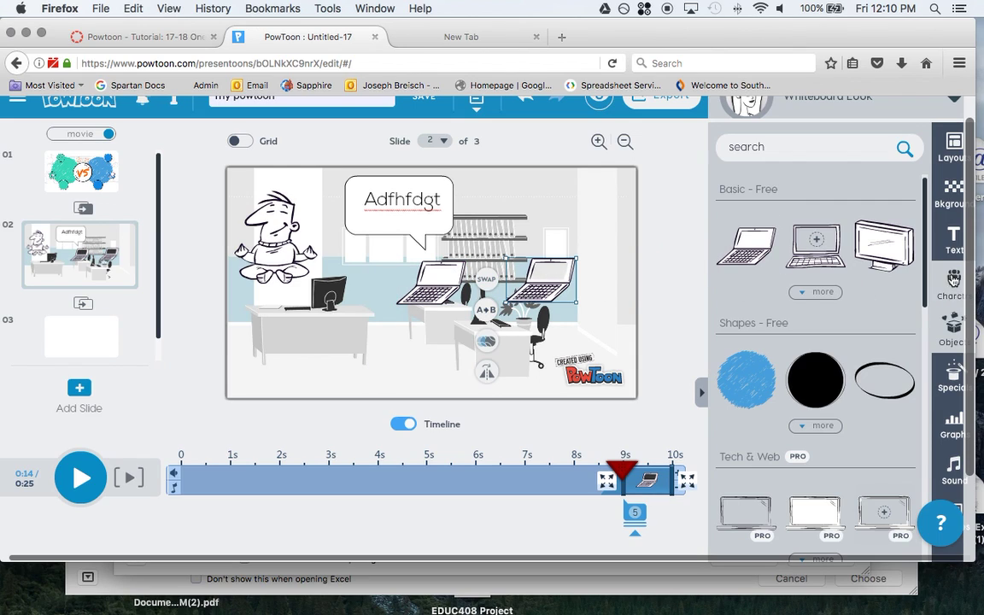
Add the Halloween vampire from the specials to slide 2, shrink it to about half size and place it beside the front desk.
click(953, 371)
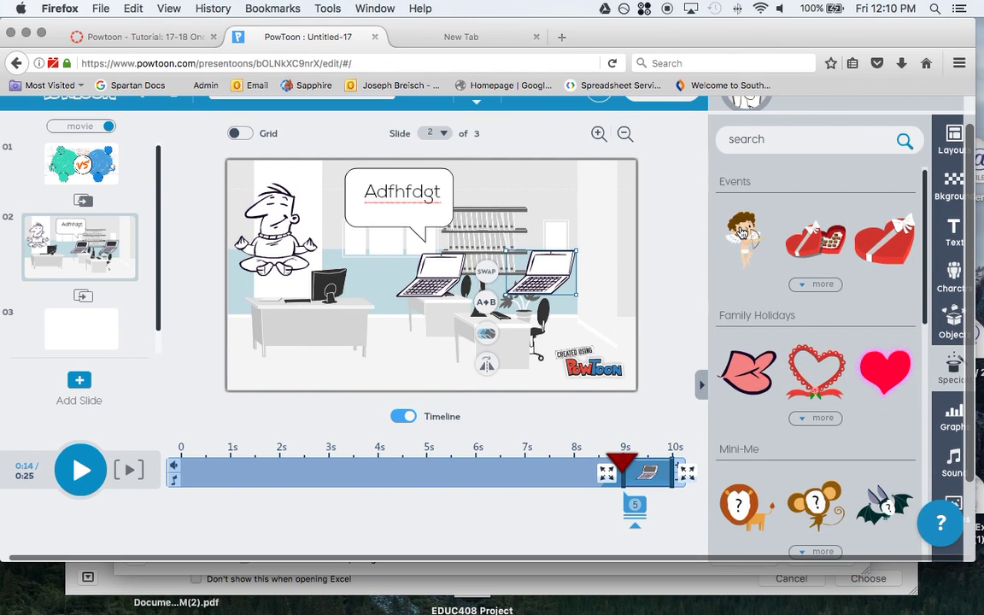
scroll(809, 392, down, 5)
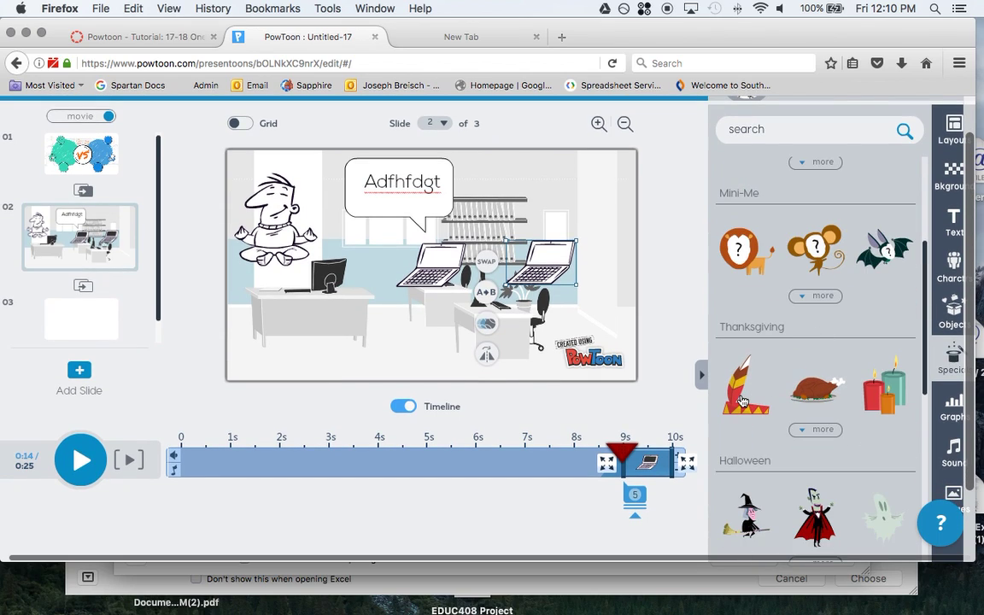
mouse_move(740, 402)
mouse_down()
mouse_move(735, 466)
mouse_move(434, 282)
mouse_move(339, 279)
mouse_move(389, 316)
mouse_up()
drag(816, 516, 339, 278)
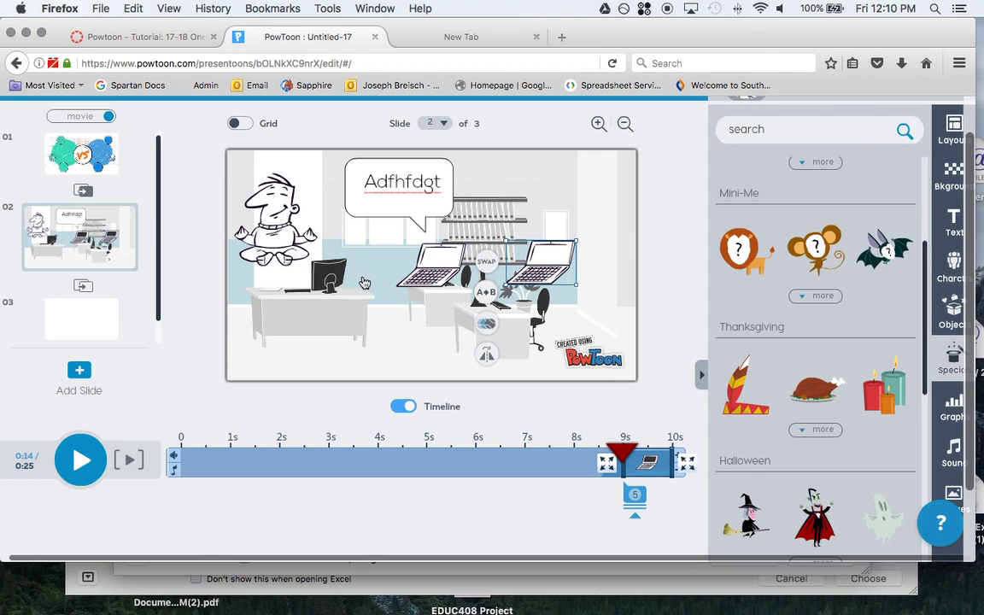
click(647, 428)
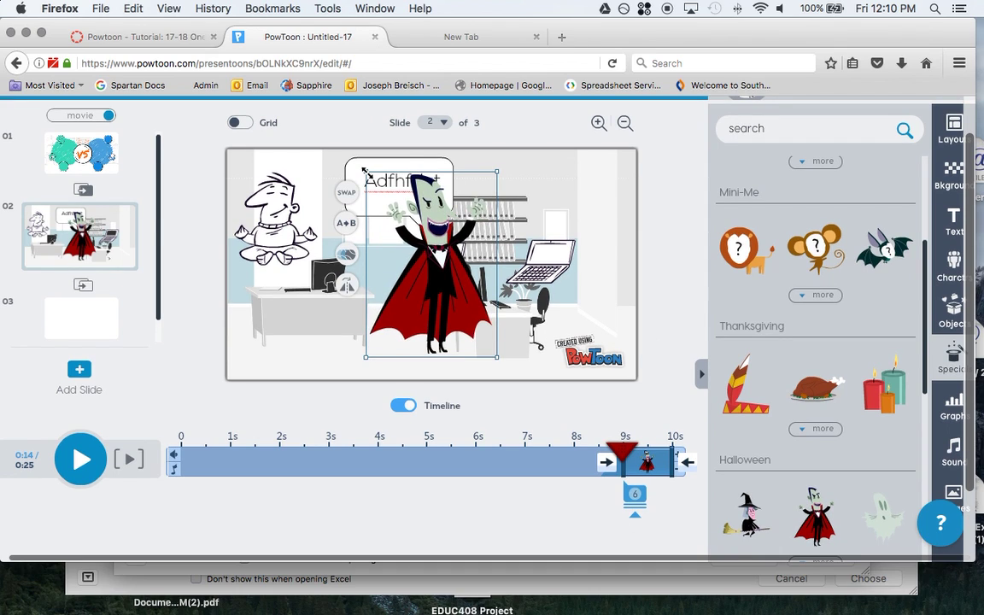
drag(366, 171, 433, 262)
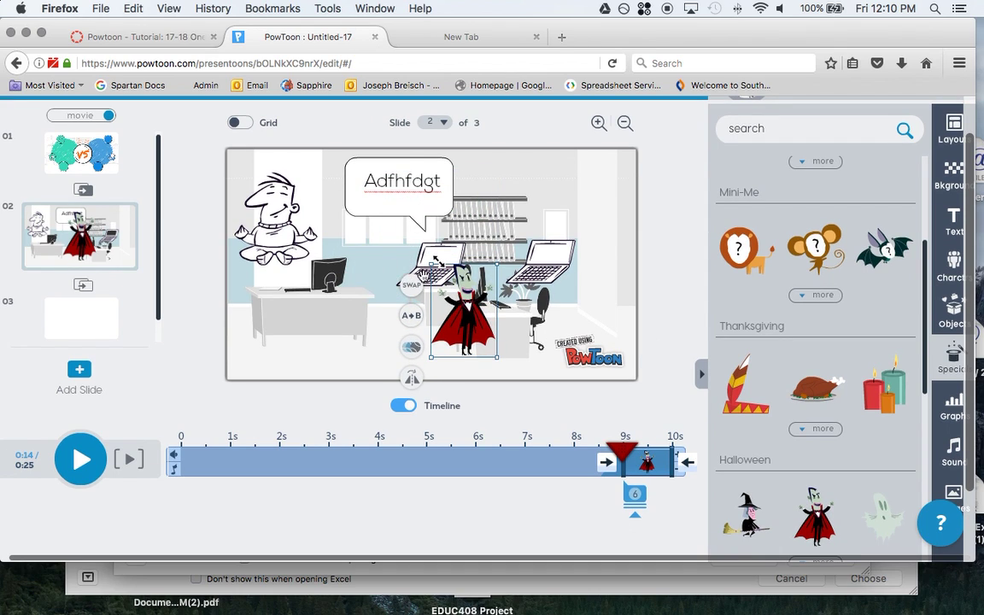
Examine the graph library, the soundtrack and voiceover options, and the image upload, search, gadget and frame choices.
click(956, 413)
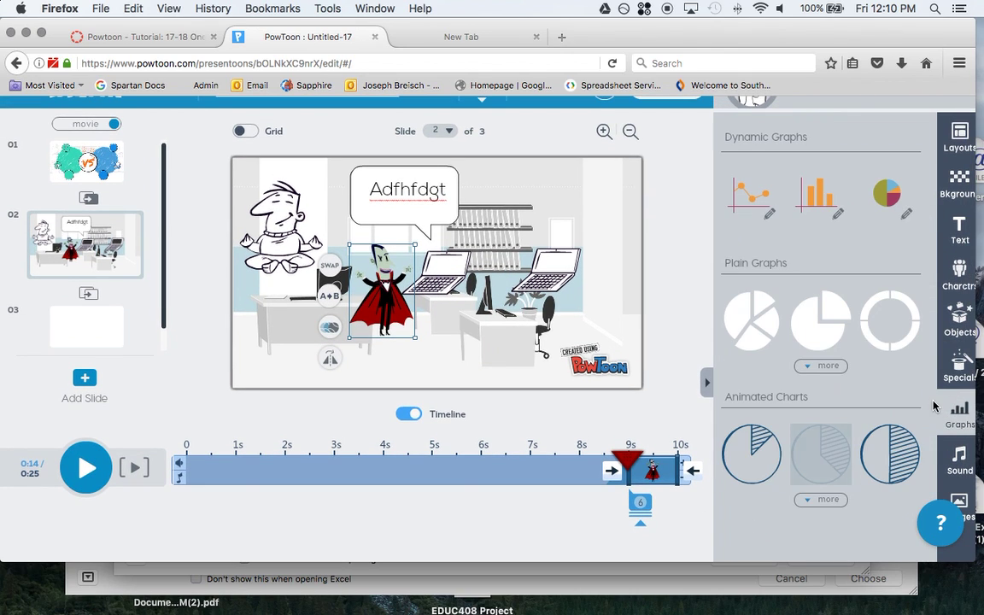
click(971, 459)
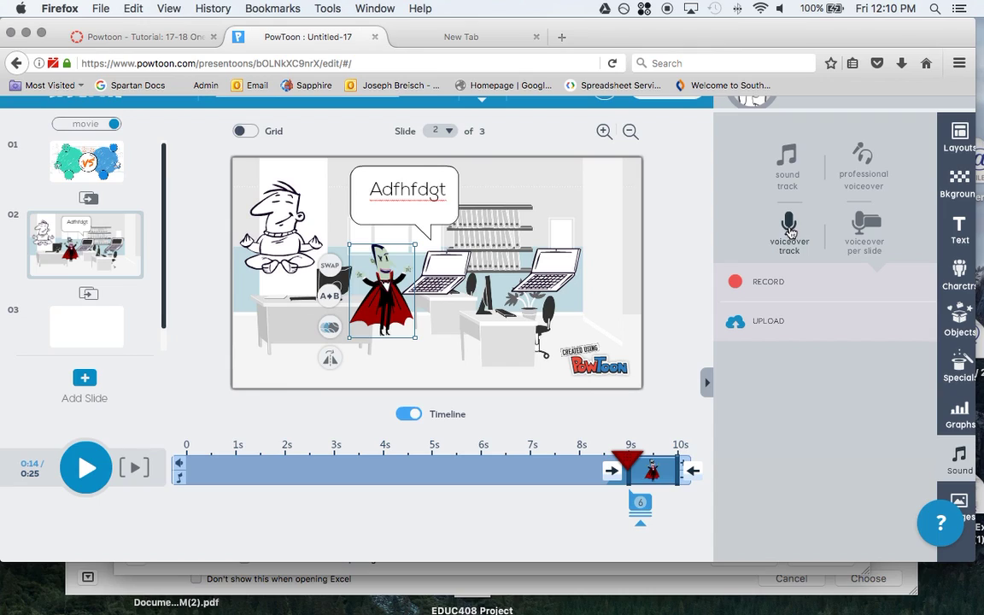
click(872, 228)
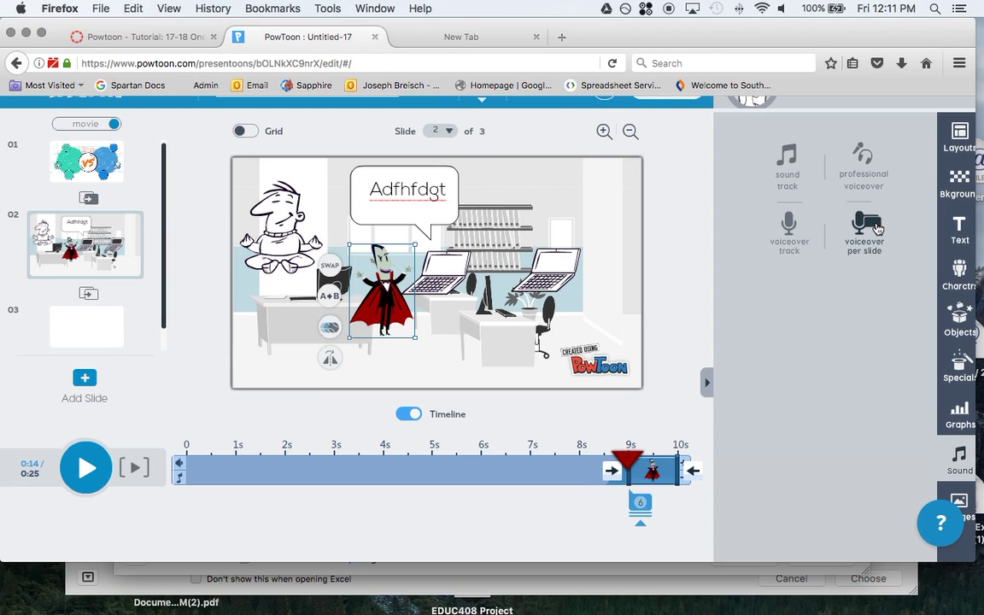
click(871, 228)
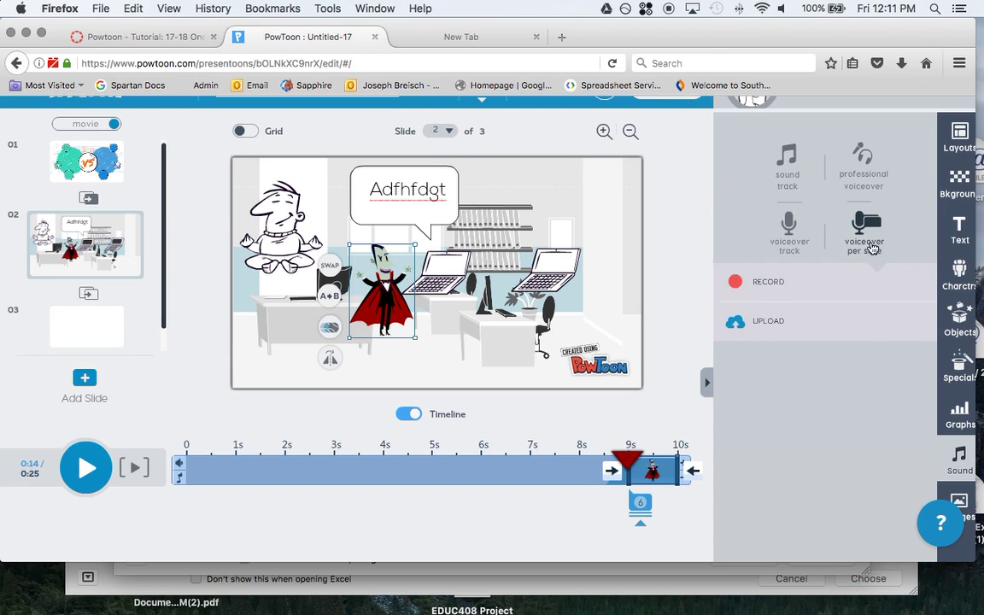
click(960, 503)
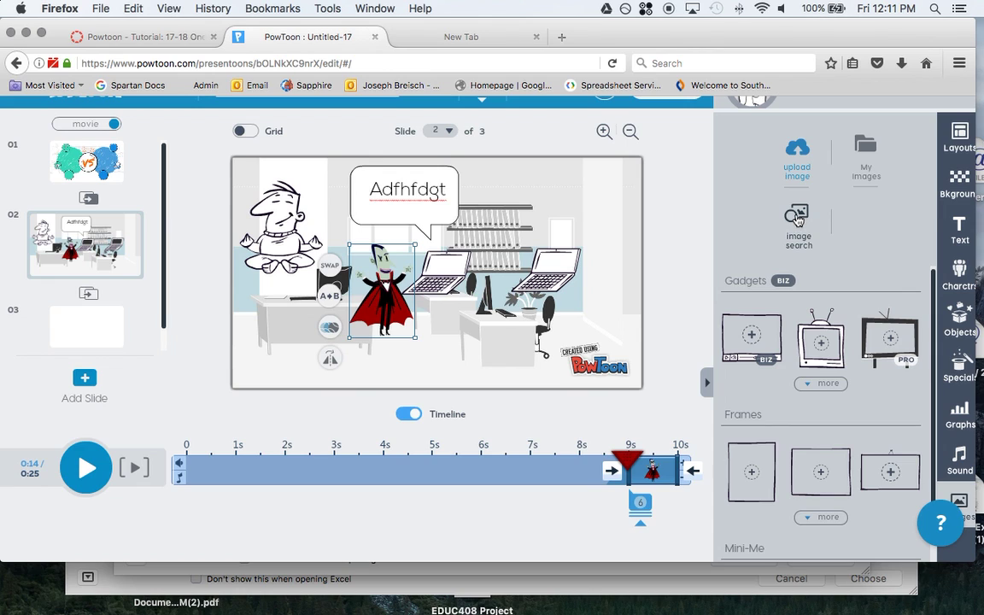
scroll(826, 351, down, 5)
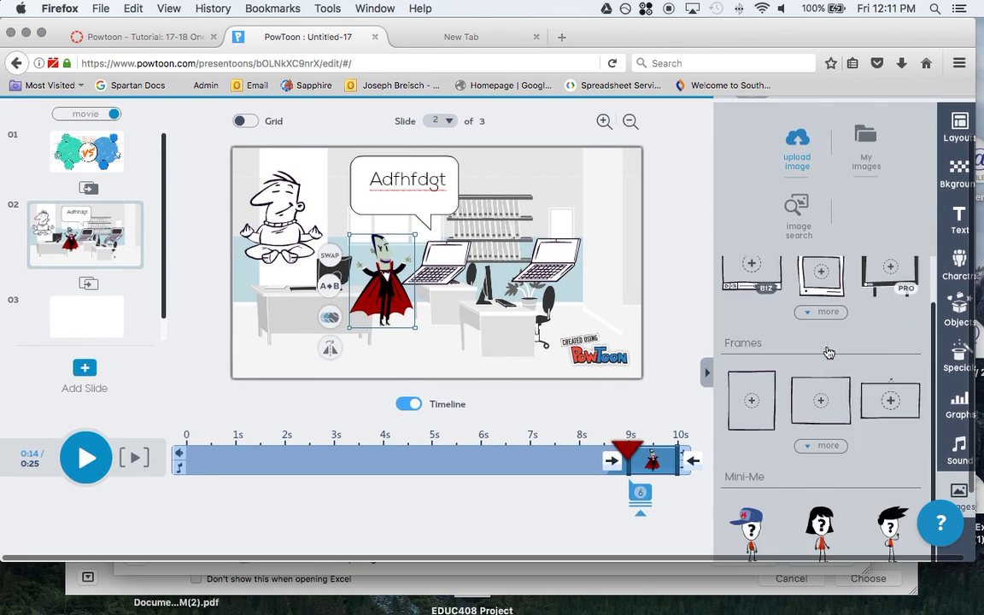
scroll(786, 338, up, 1)
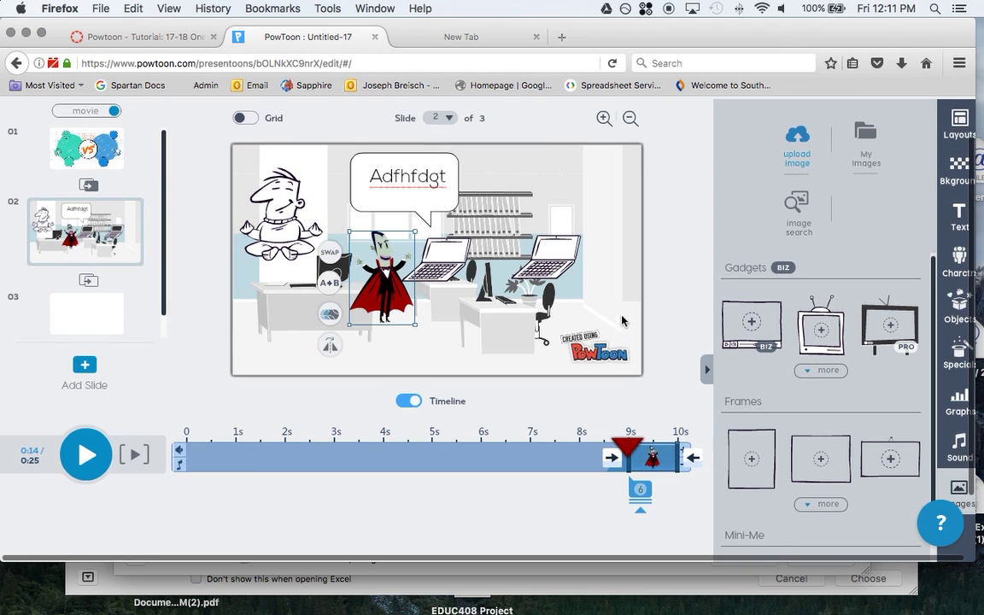
scroll(697, 252, up, 4)
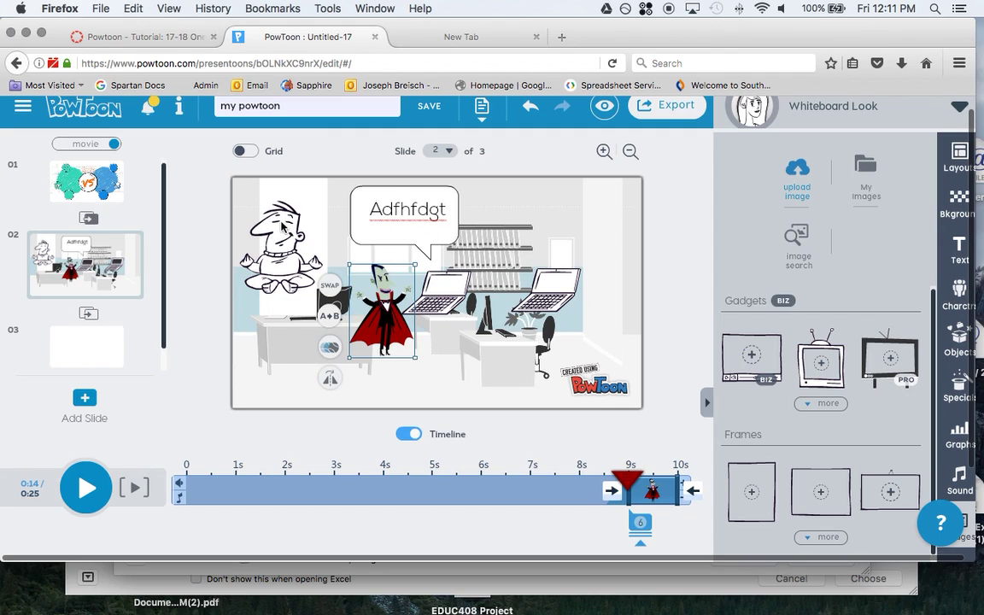
Deselect the vampire, scrub the slide 2 timeline back and forward to its end, and play the current slide from the start.
click(243, 225)
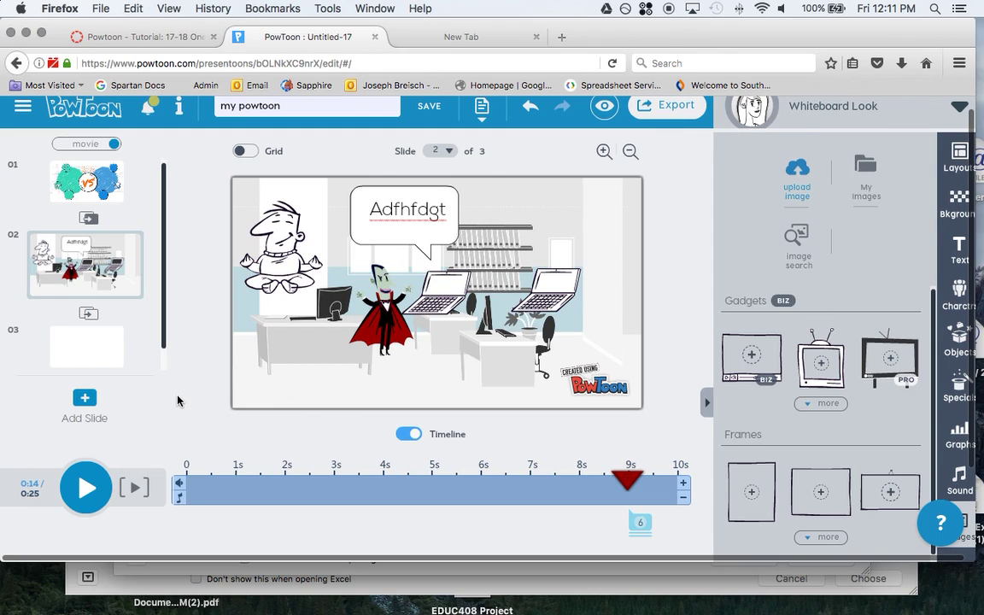
drag(627, 482, 356, 476)
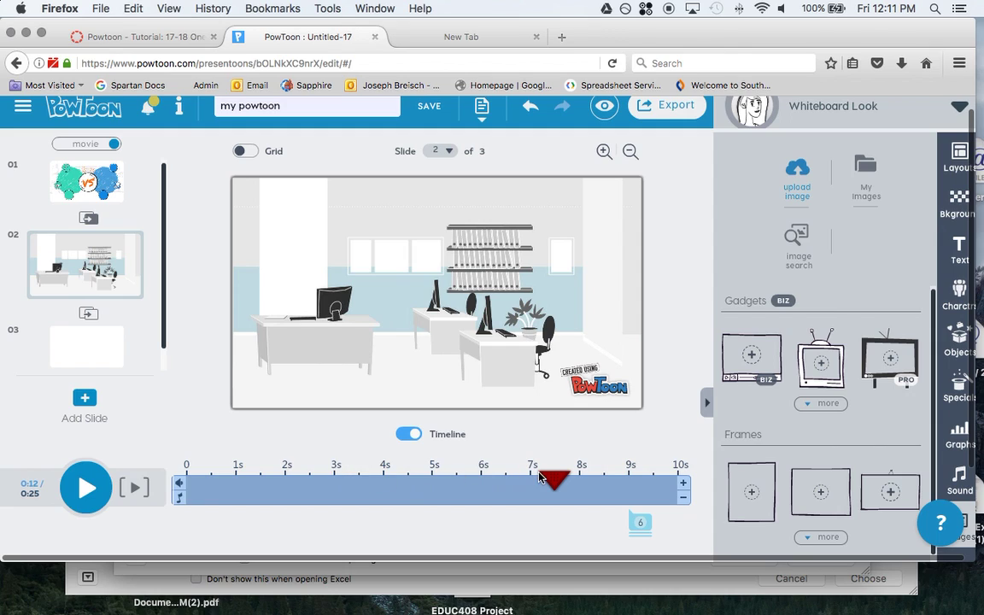
drag(559, 483, 668, 491)
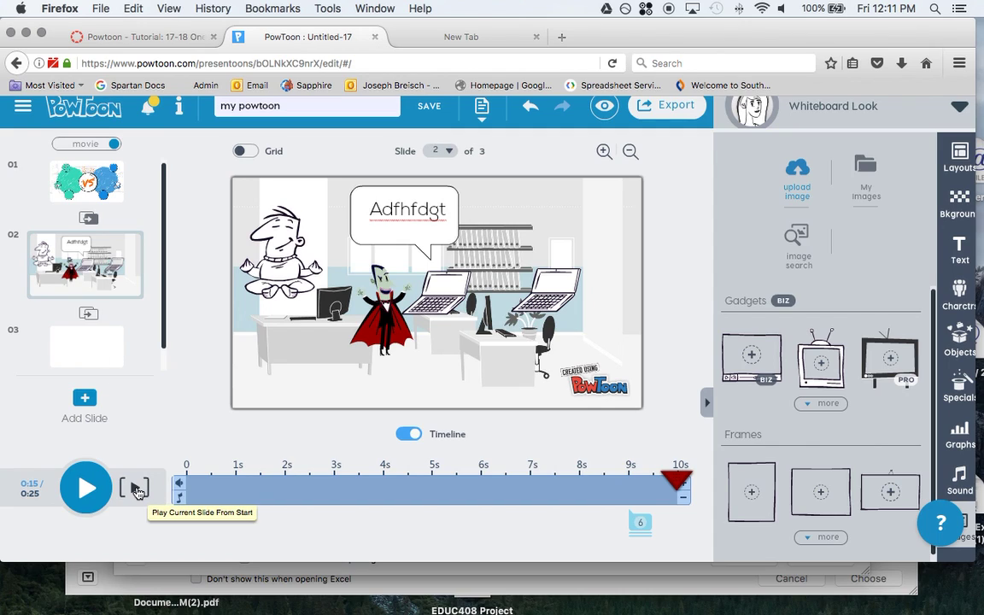
click(136, 491)
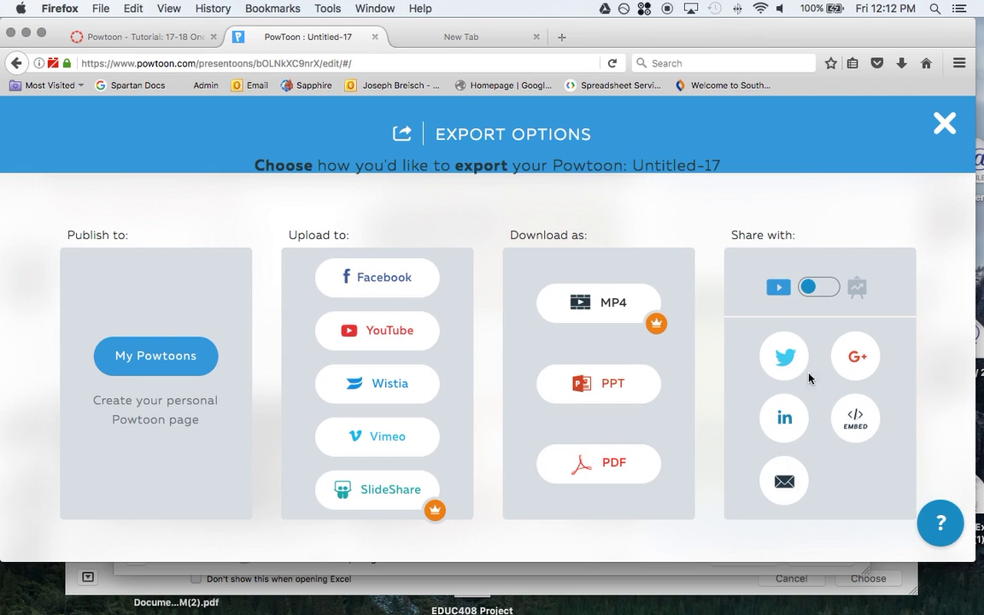
Set up publishing to My Powtoons with the category Education and the title "my powtoon".
click(154, 363)
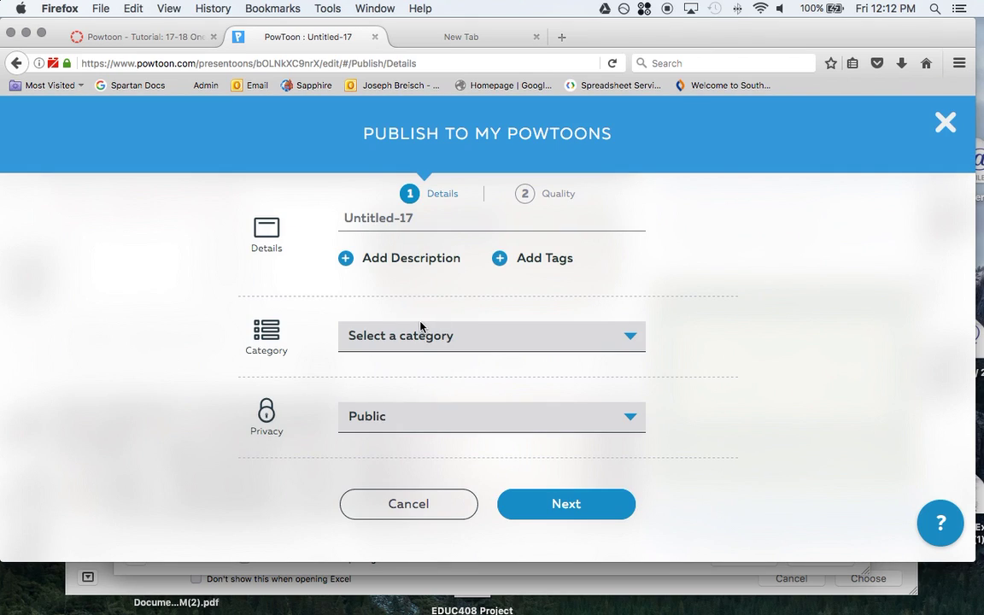
click(420, 328)
click(417, 337)
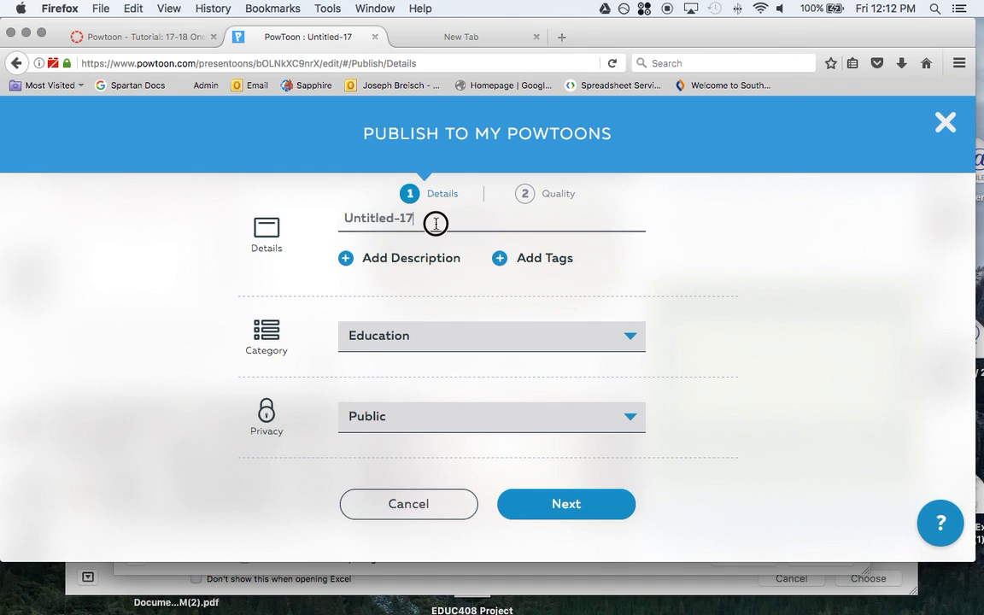
drag(435, 222, 233, 221)
text(my powtoon)
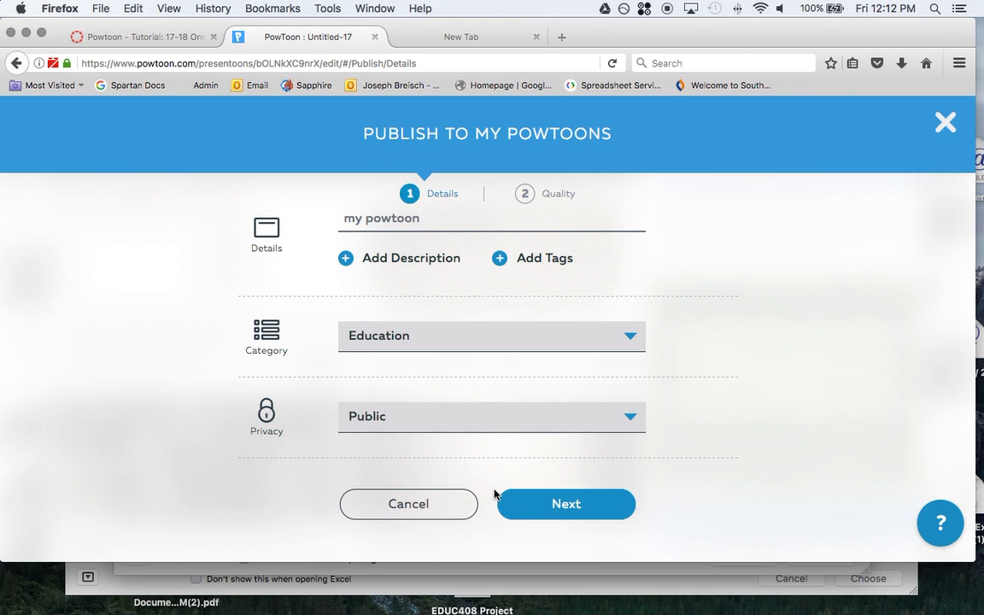
Proceed to the quality settings and export the PowToon at Standard 480p with the watermark shown.
click(559, 517)
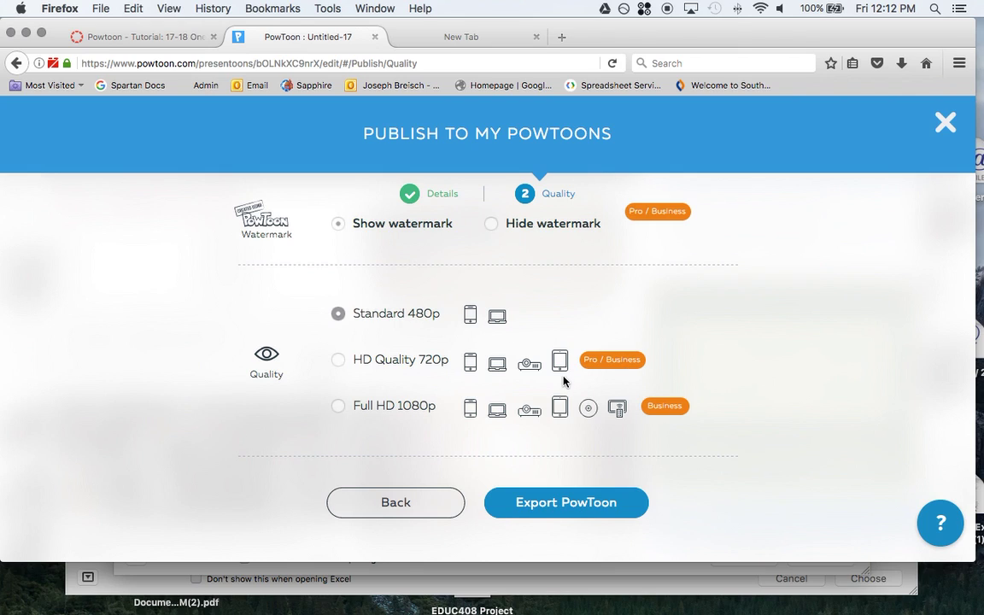
mouse_move(494, 233)
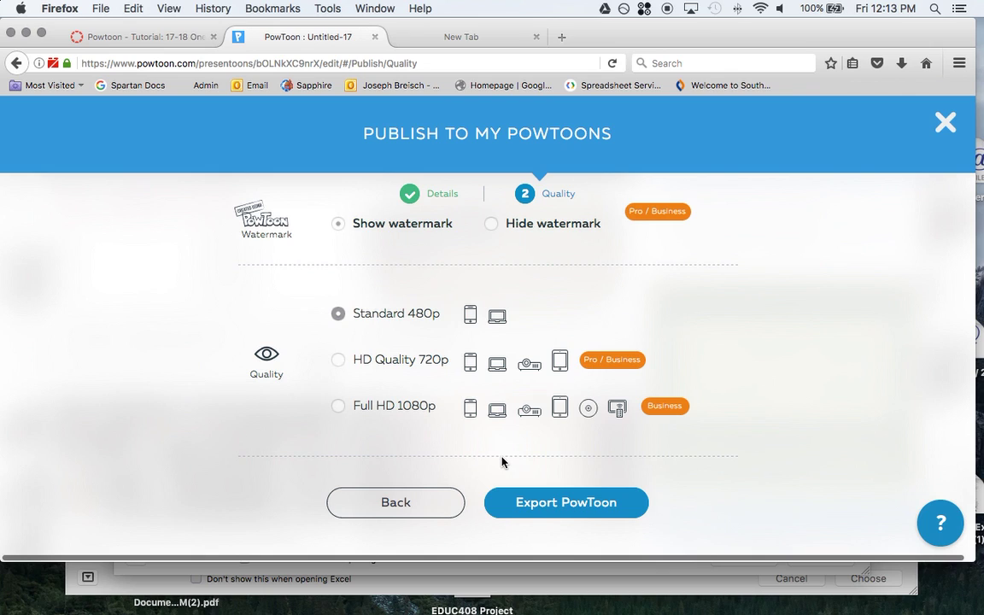
click(553, 507)
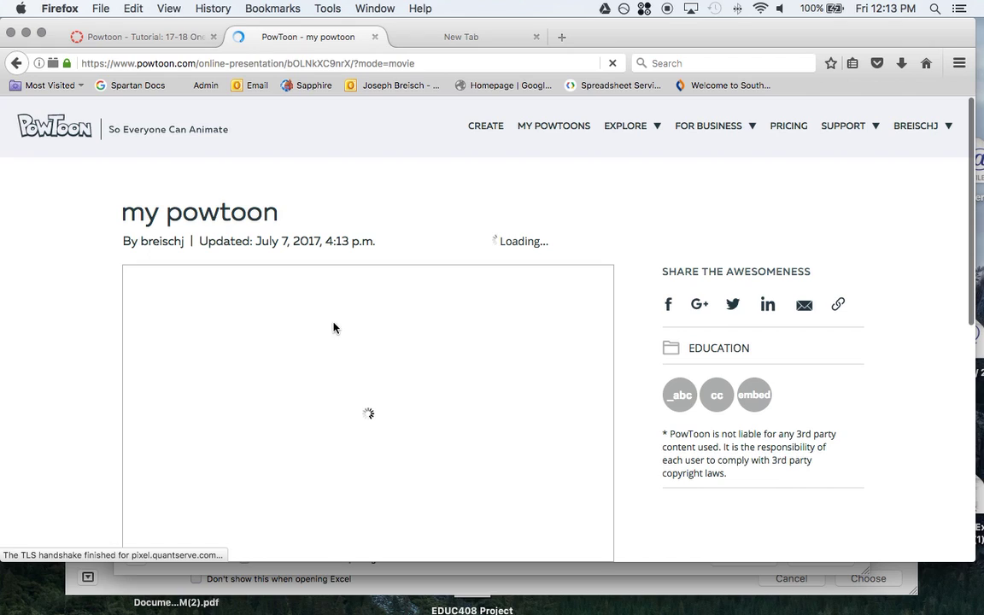
Get the shareable link from the sharing options on the published PowToon's page.
scroll(598, 331, down, 4)
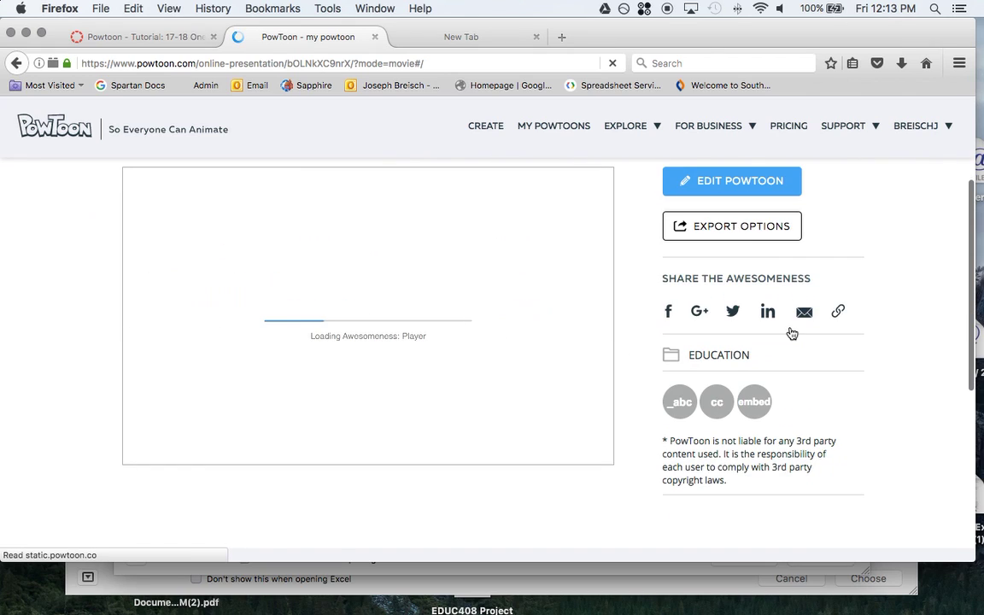
click(838, 313)
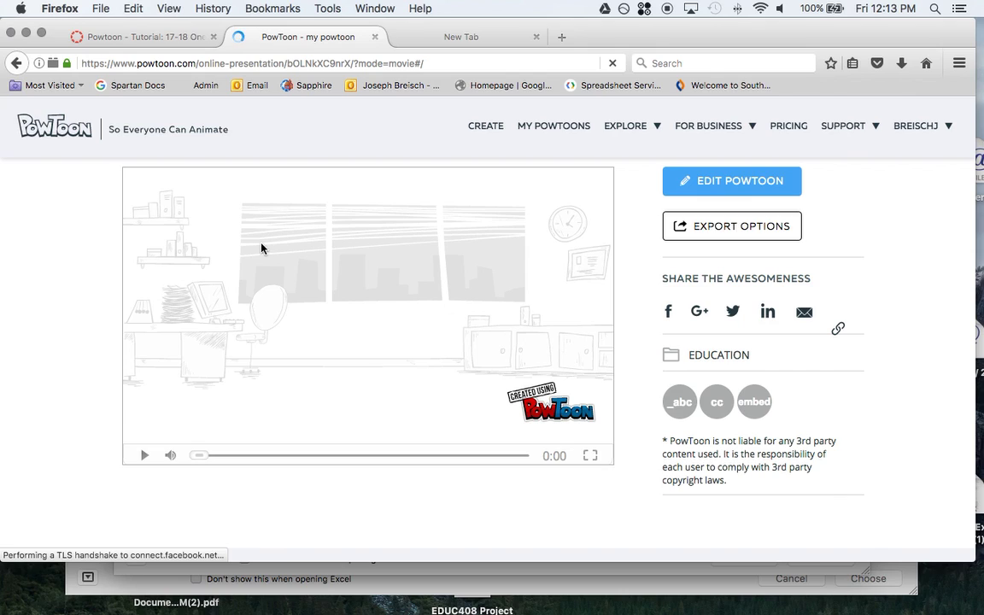
scroll(261, 248, down, 1)
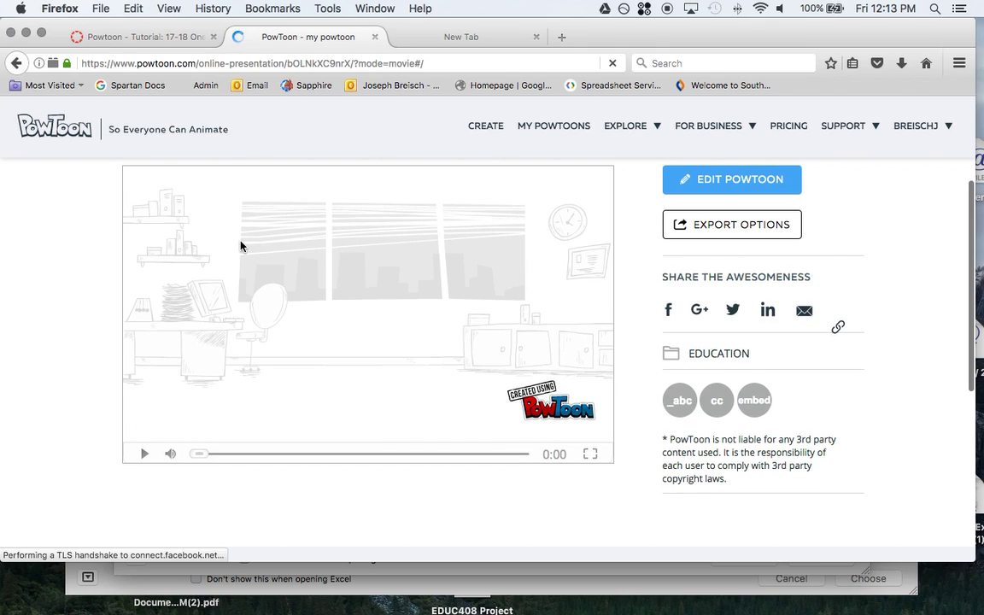